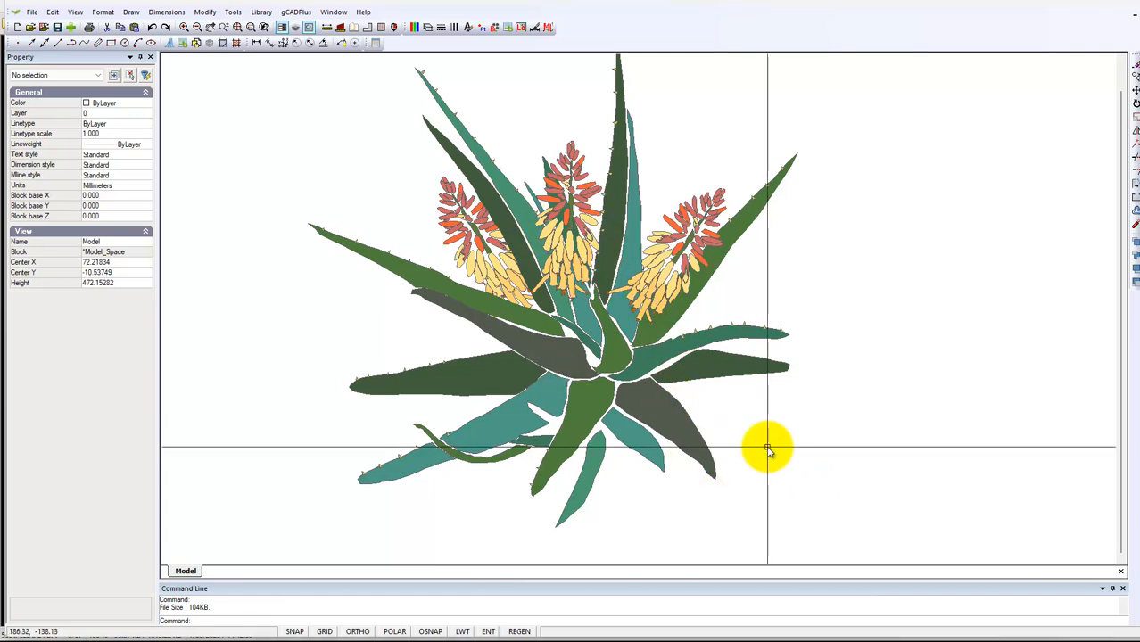
Step: Open the right-hand aloe flower head block for editing
left_click(647, 305)
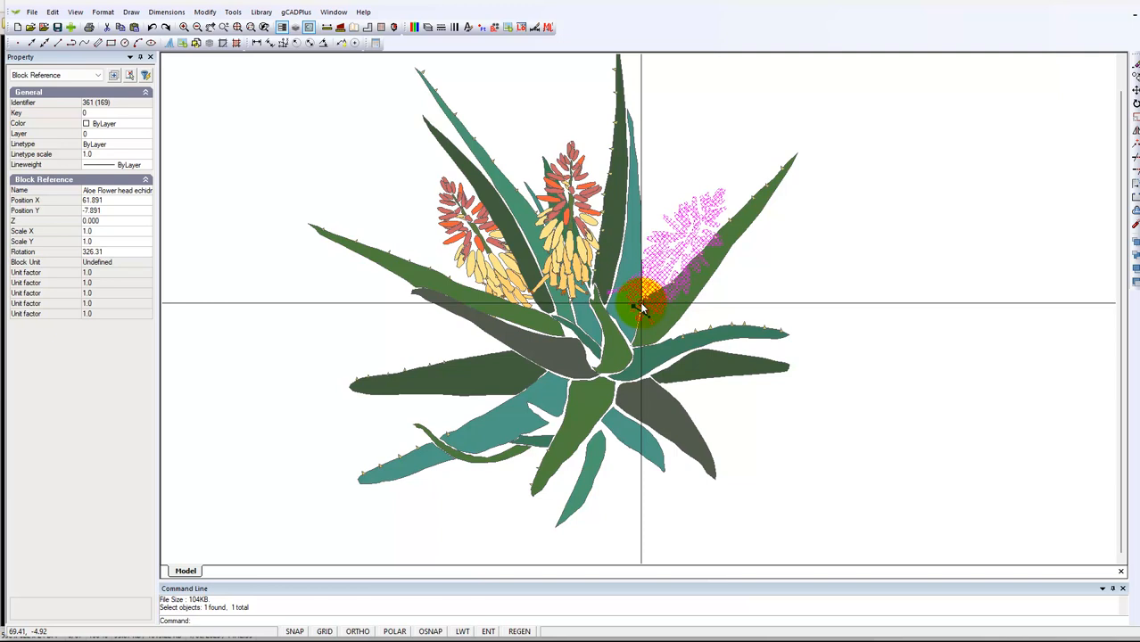
right_click(639, 300)
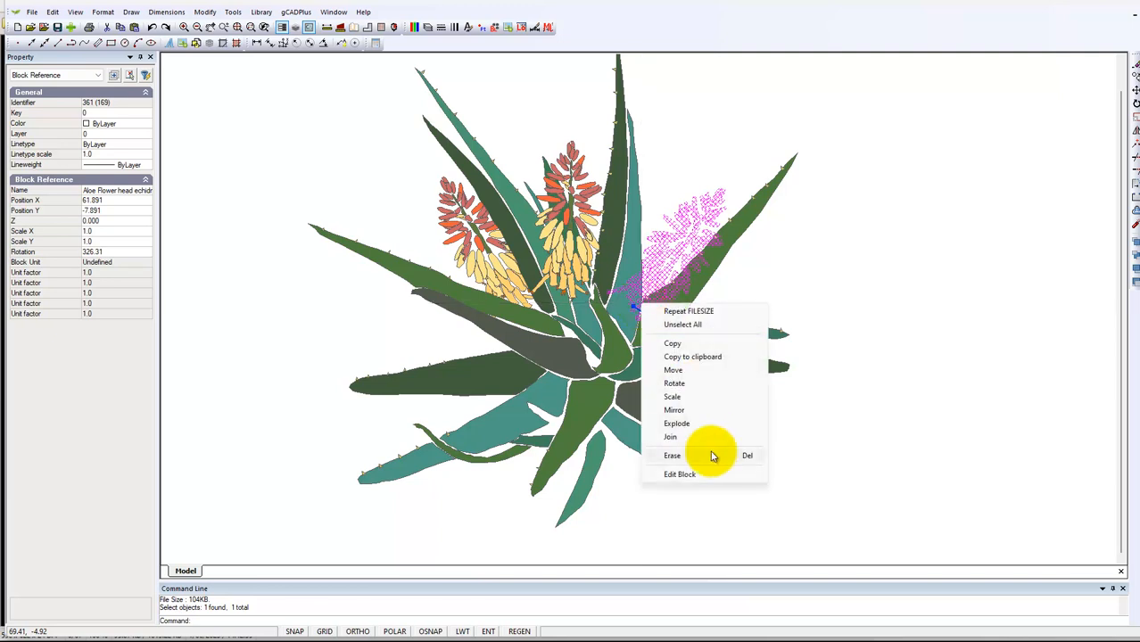
left_click(693, 474)
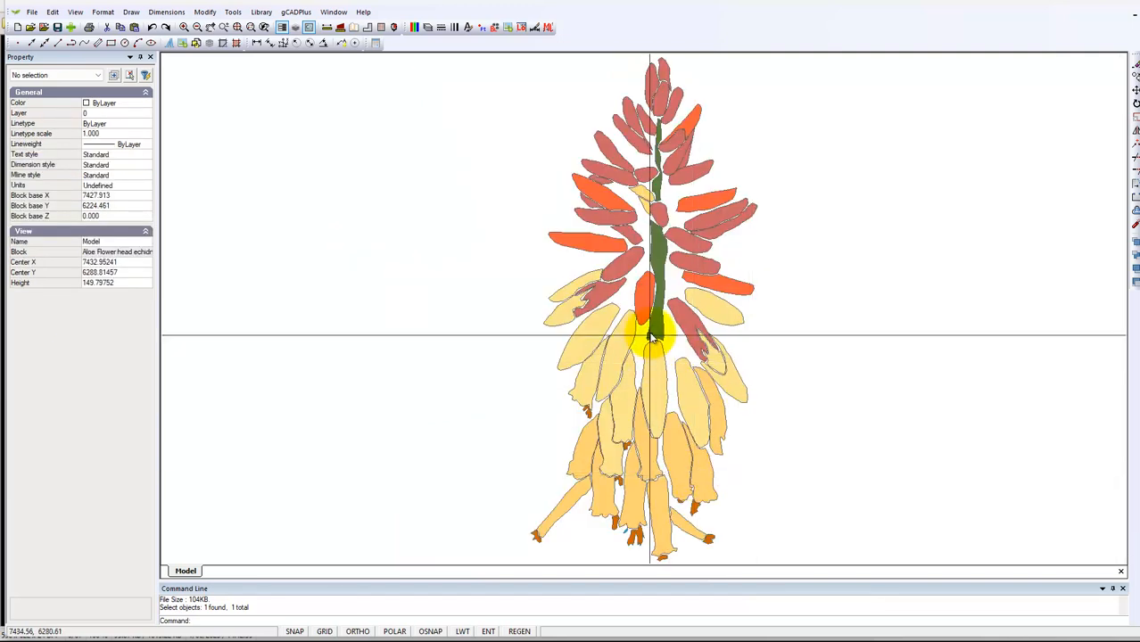
Step: Check the colour properties of a dark red petal and a yellow petal, and select the dark red petal just right of the upper stem
left_click(600, 289)
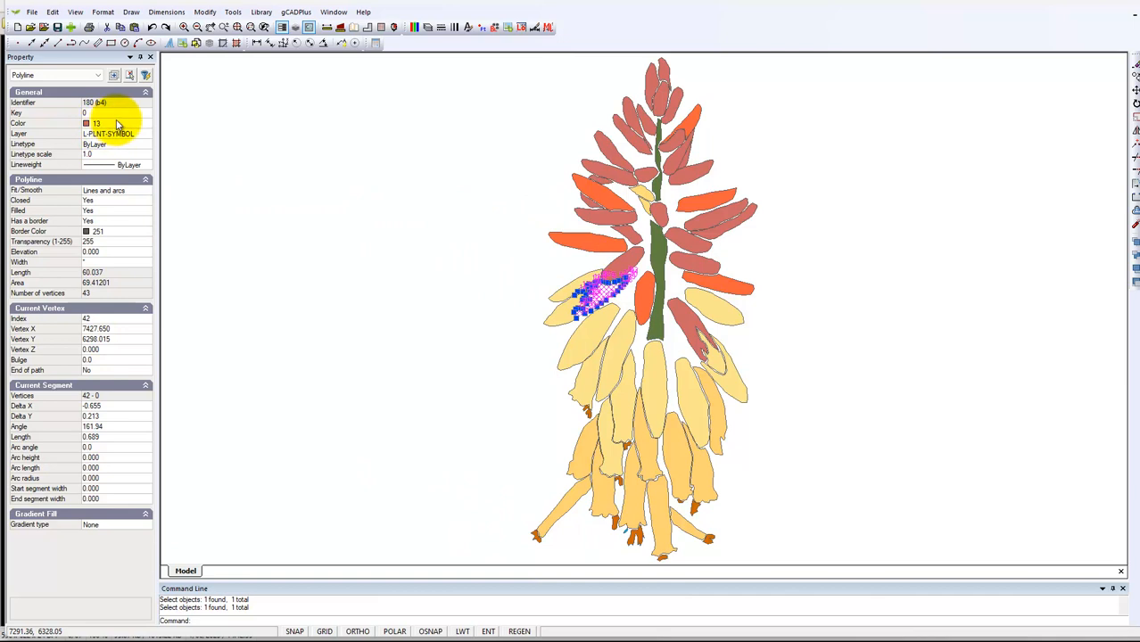
key("Escape")
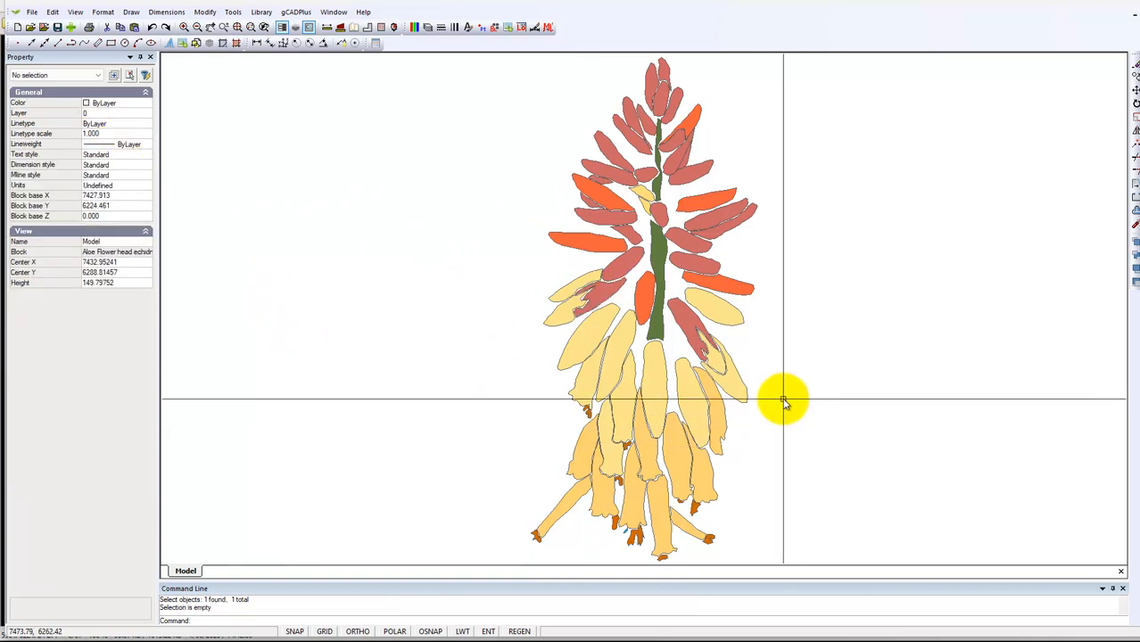
left_click(728, 323)
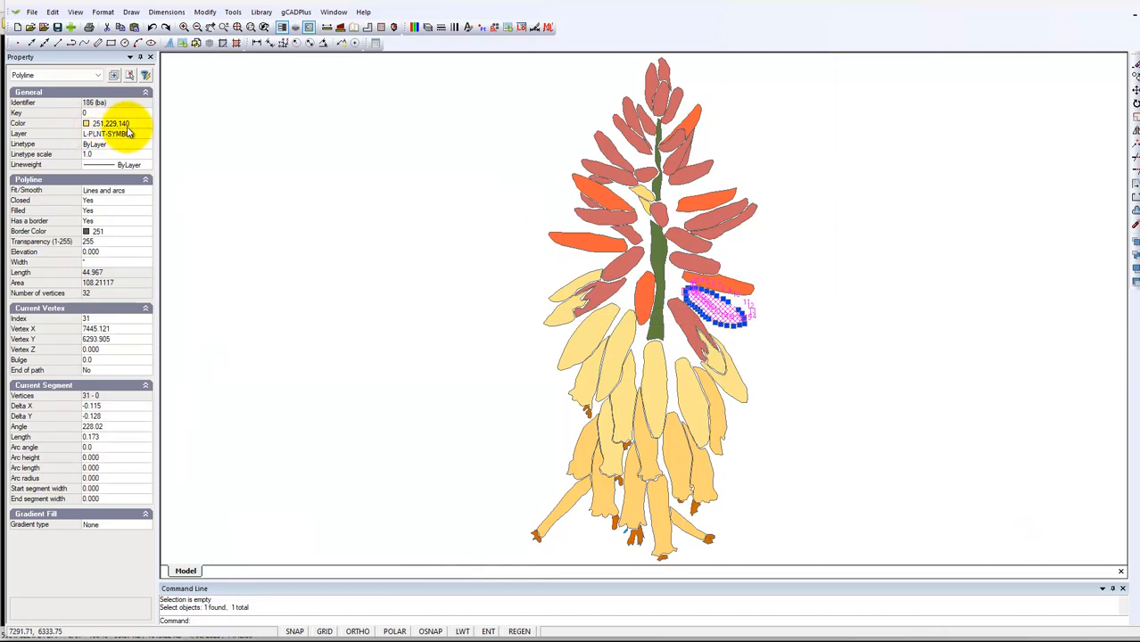
key("Escape")
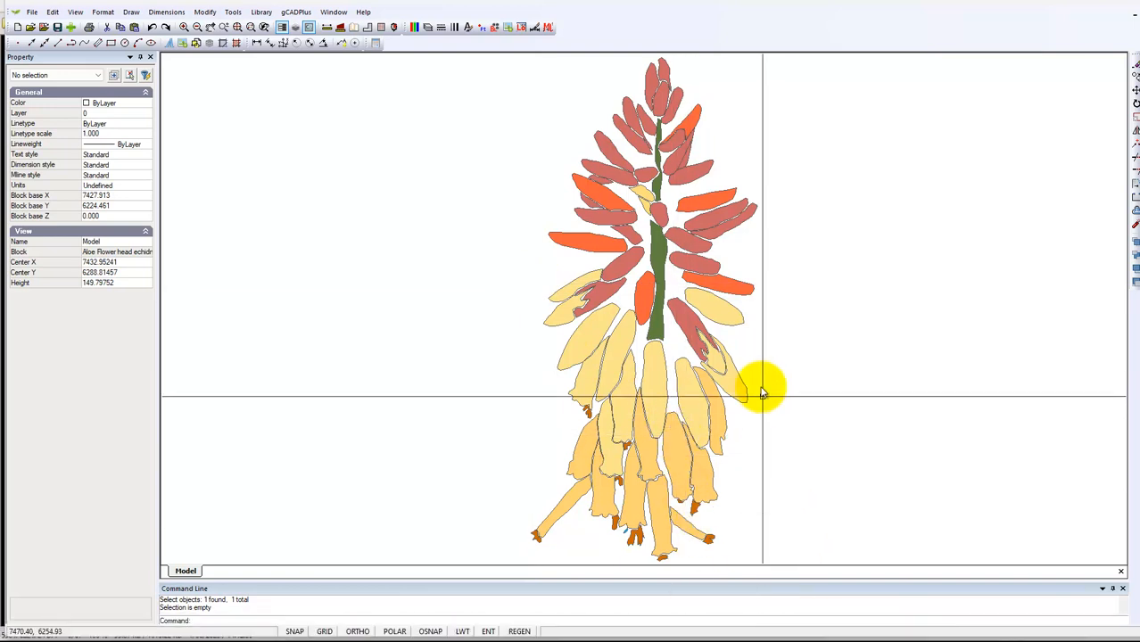
left_click(697, 253)
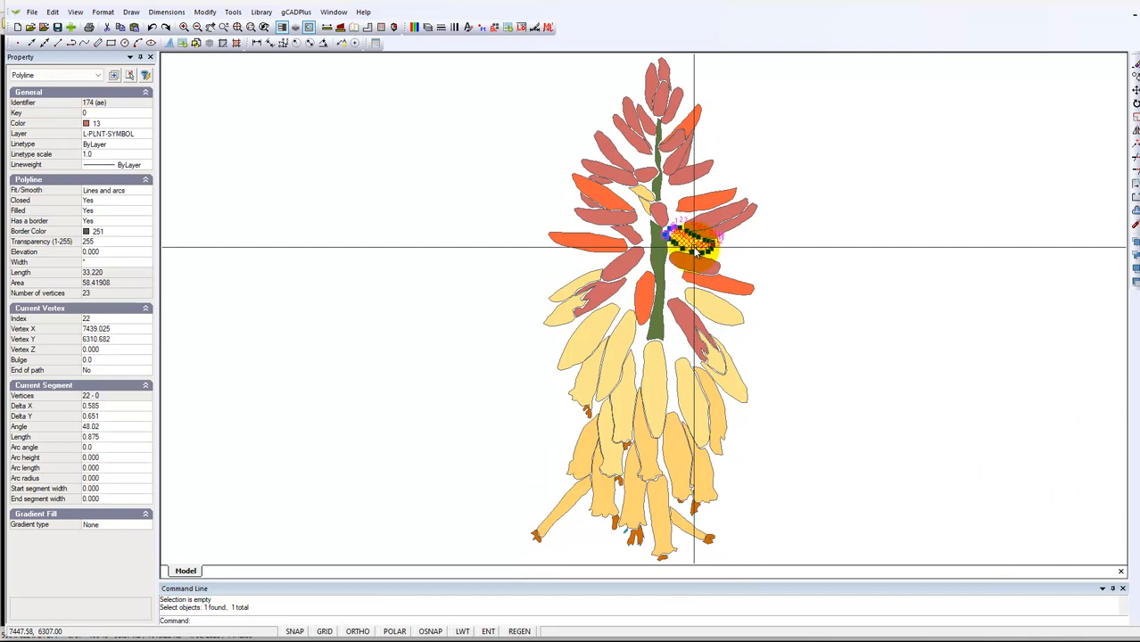
left_click(143, 123)
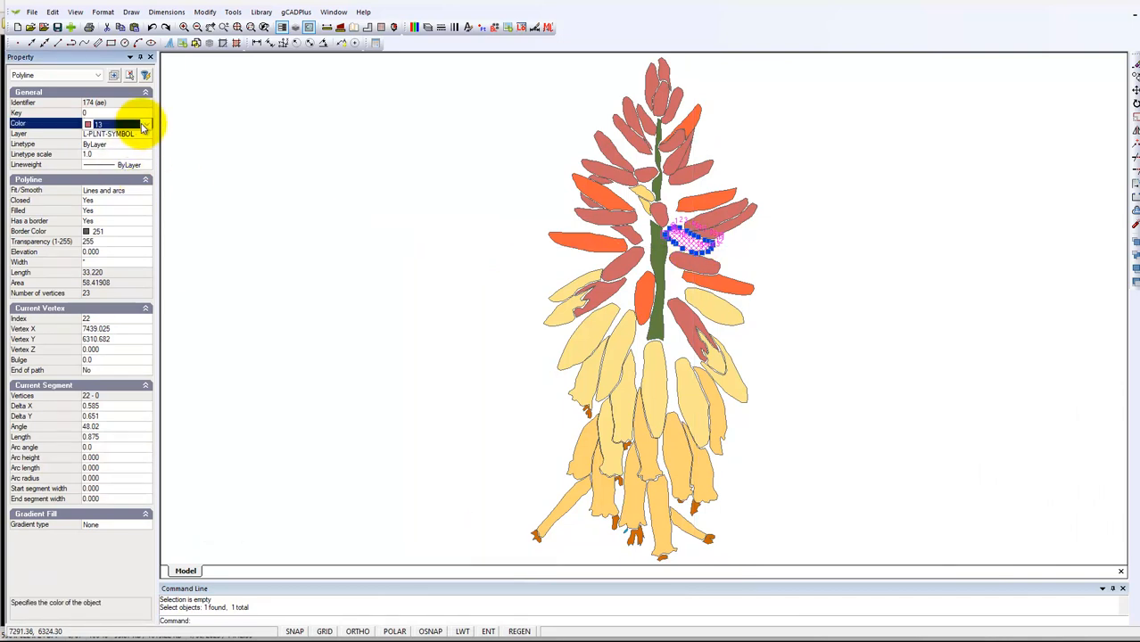
left_click(147, 125)
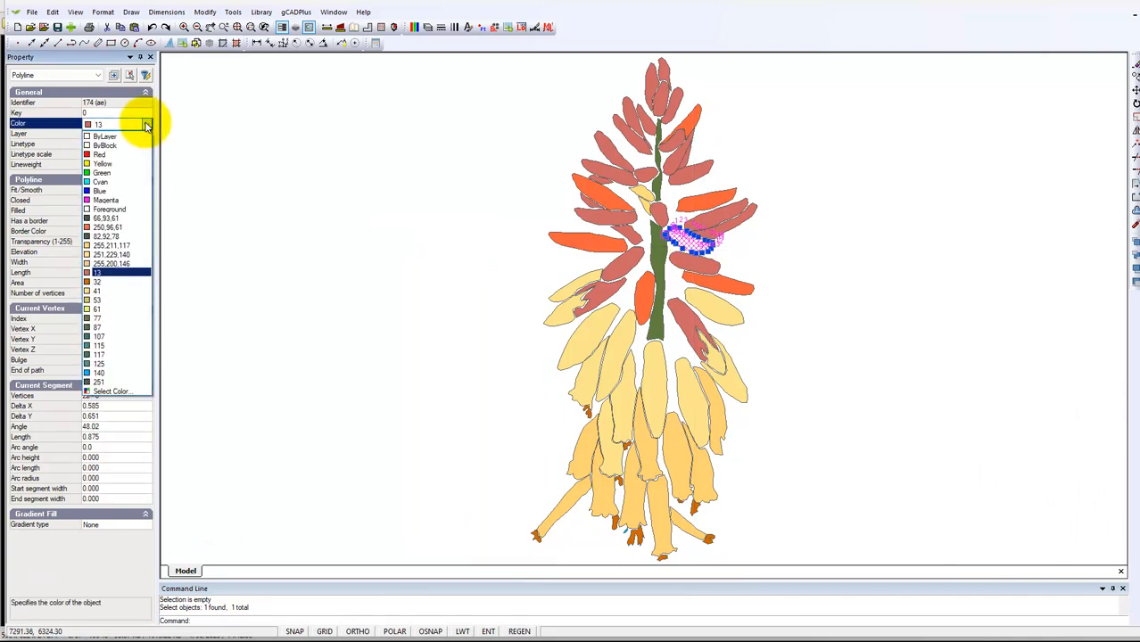
left_click(139, 387)
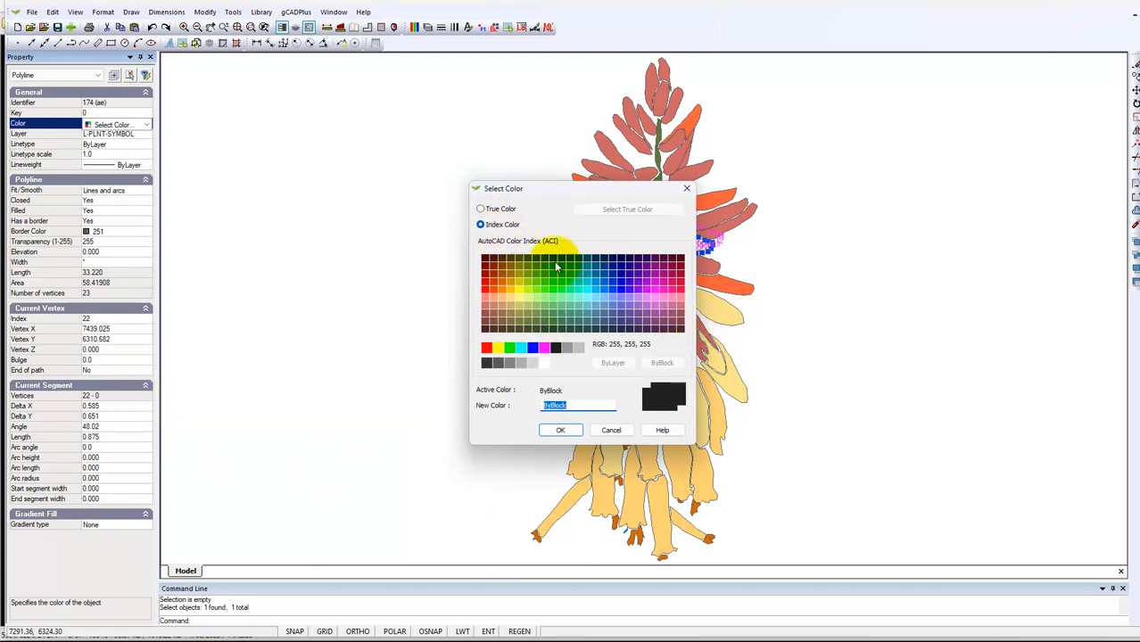
left_click(485, 211)
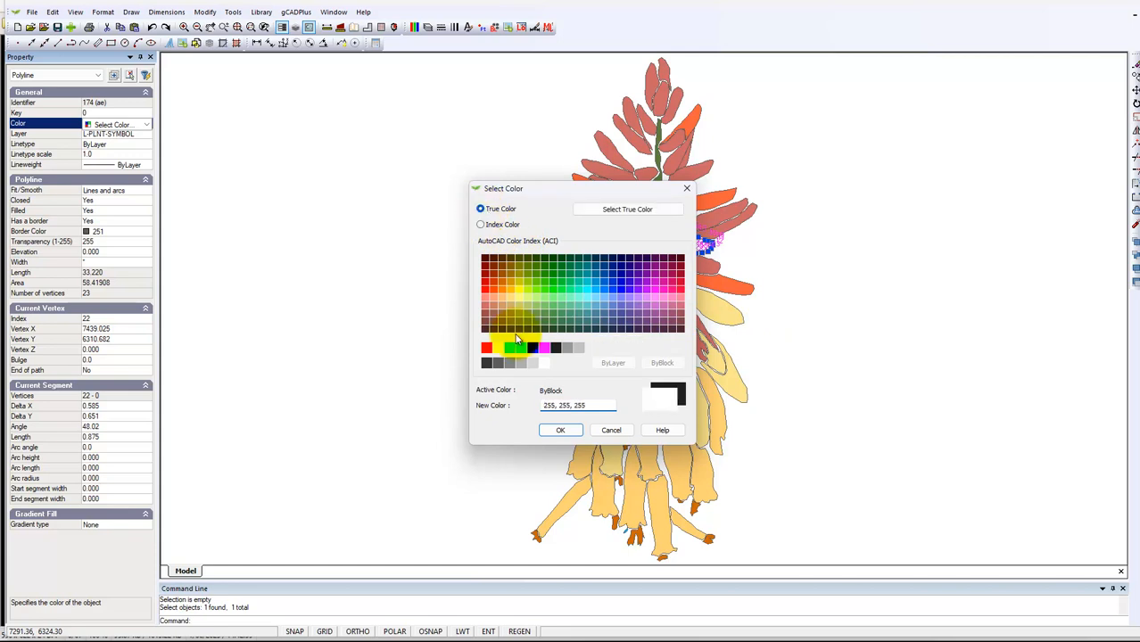
left_click(635, 210)
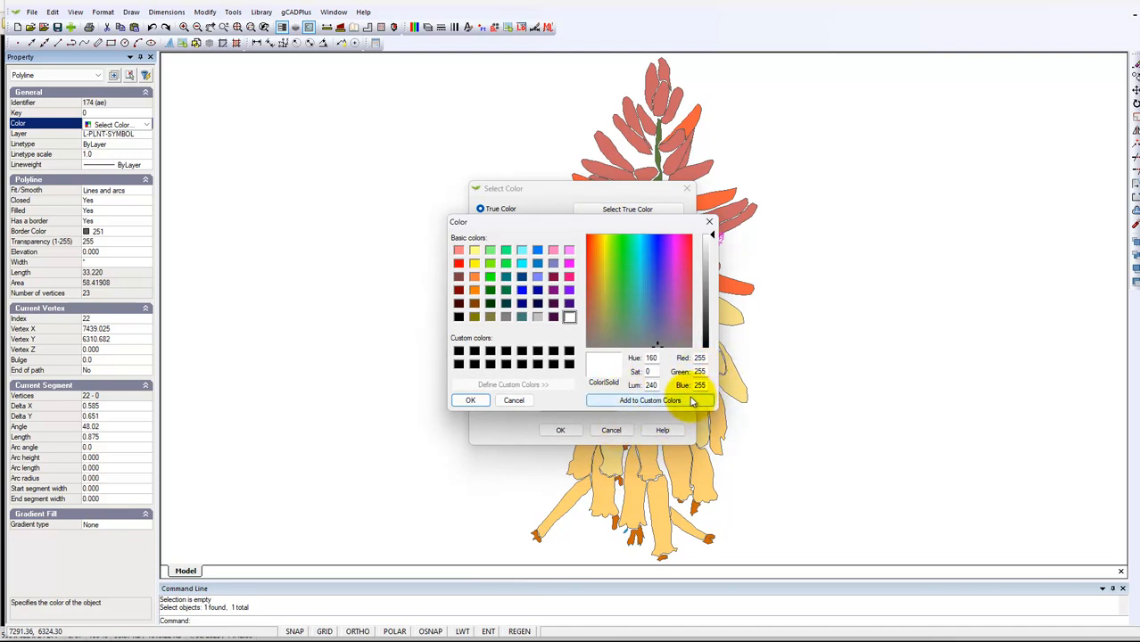
left_click(709, 221)
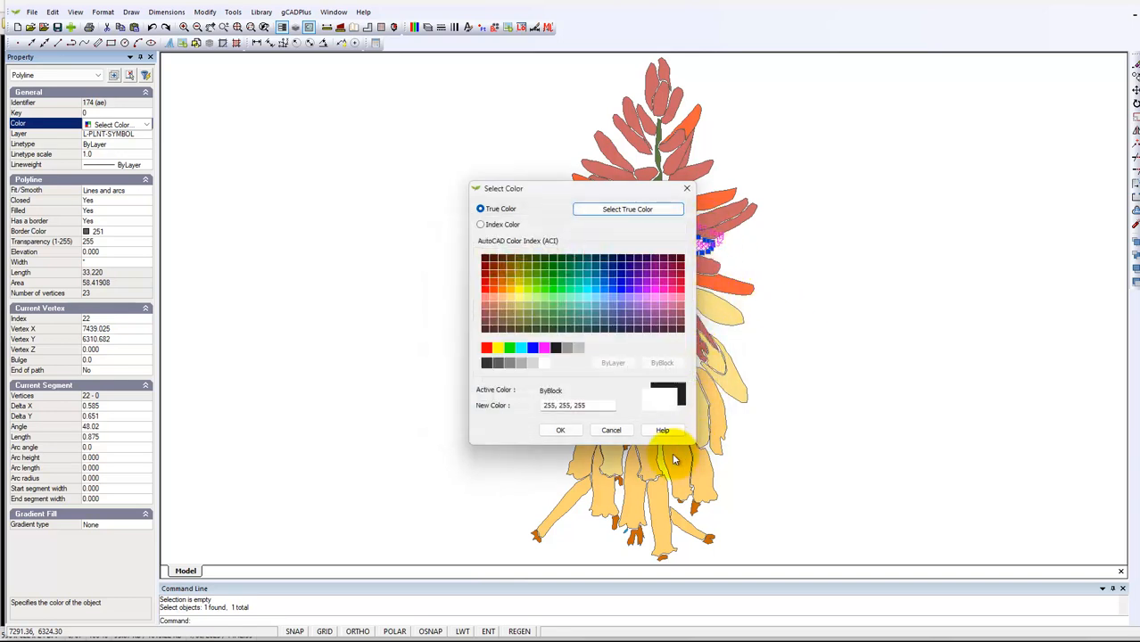
left_click(611, 430)
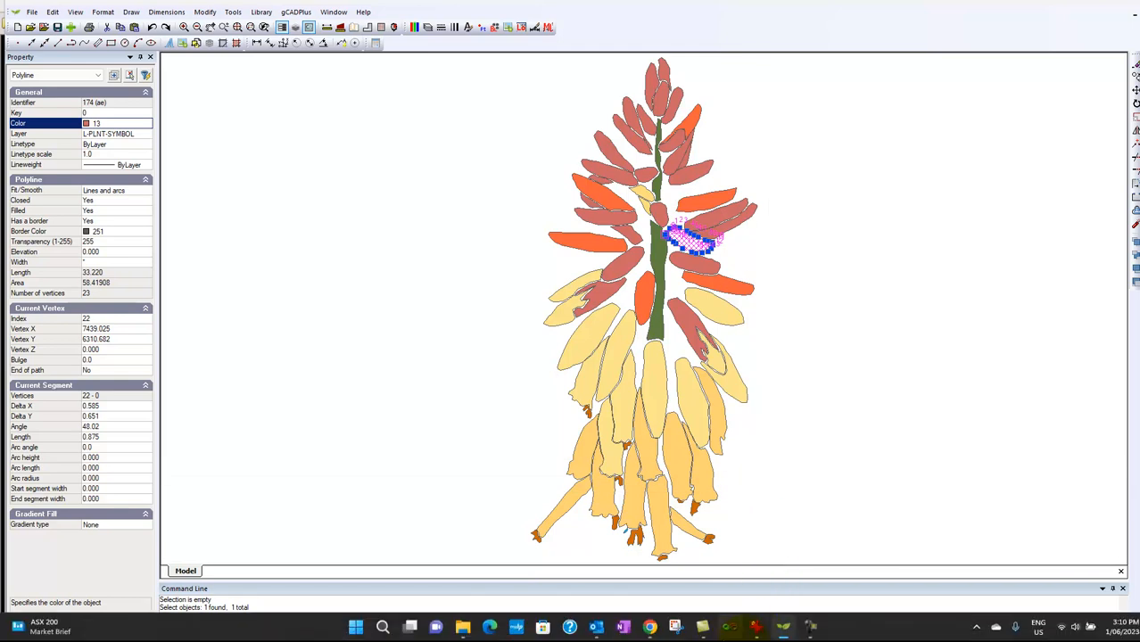
Step: Switch to the aloe reference photo in the image viewer, examine the colour of the orange-red petals, and return to the gCADPlus drawing
left_click(755, 628)
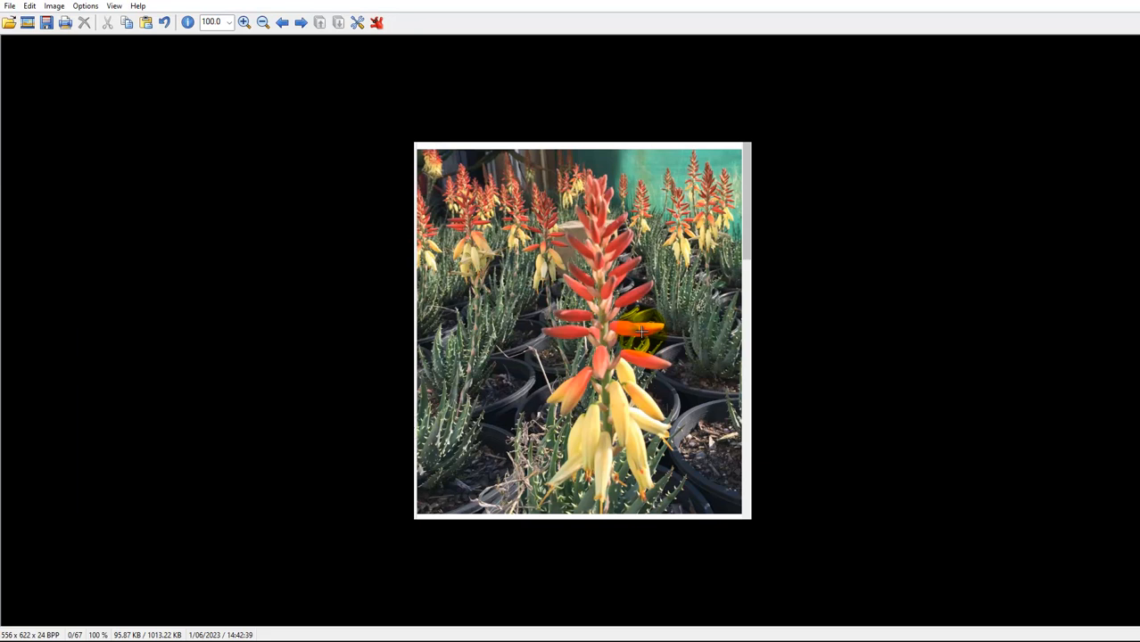
left_click_drag(641, 331, 163, 97)
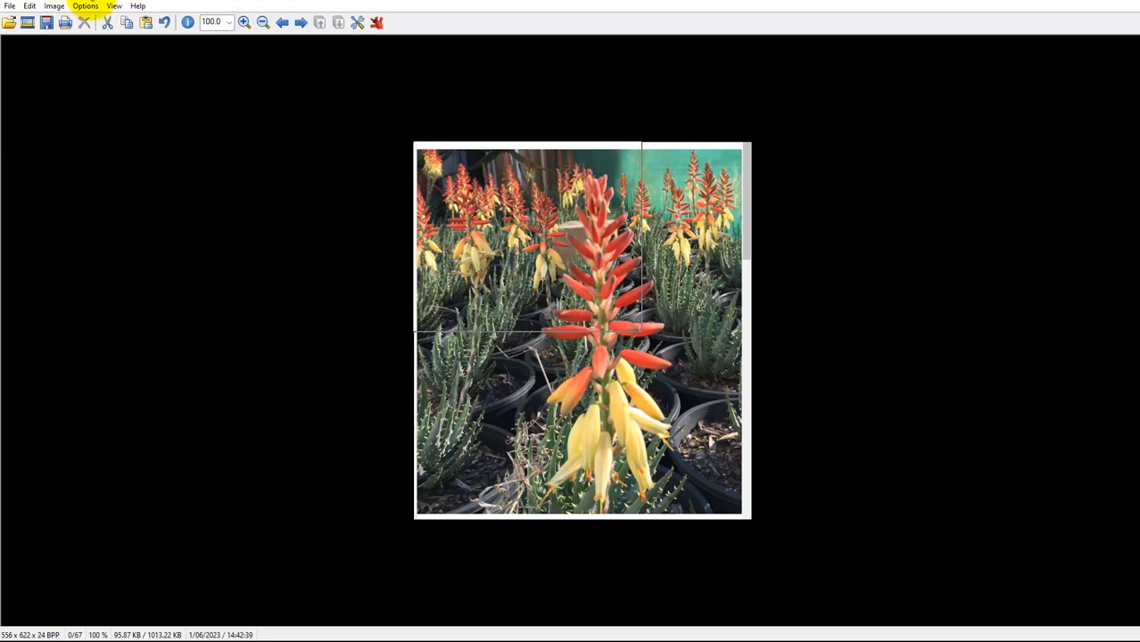
left_click(628, 359)
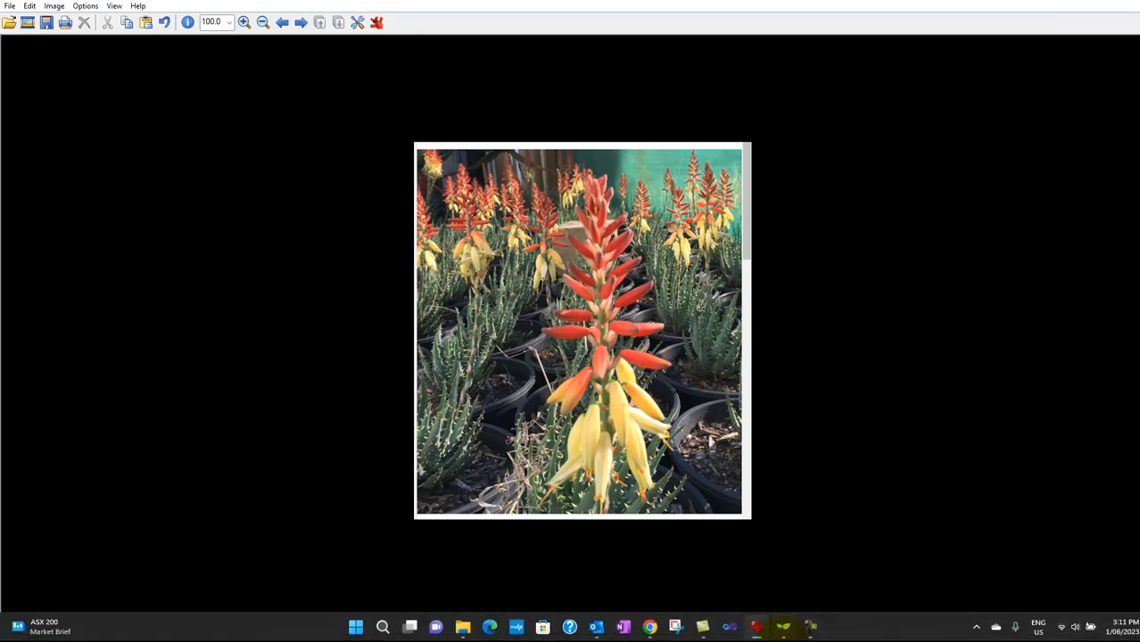
mouse_move(789, 637)
left_click(782, 564)
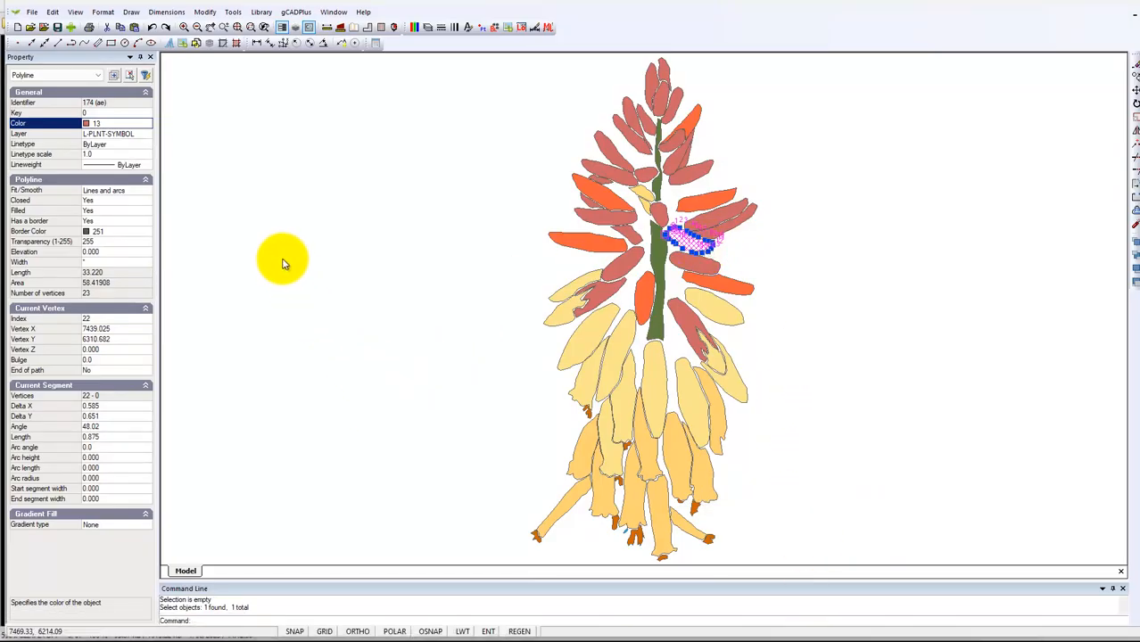
Step: Set the selected petal's colour to 249,67,42 and check its properties
left_click(148, 126)
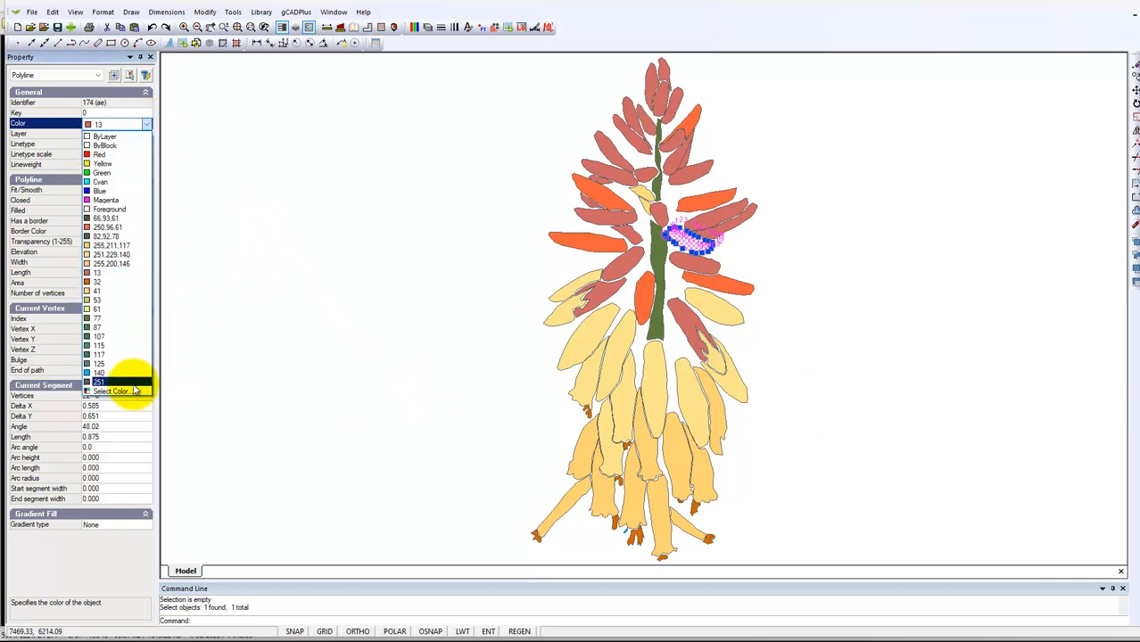
left_click(121, 393)
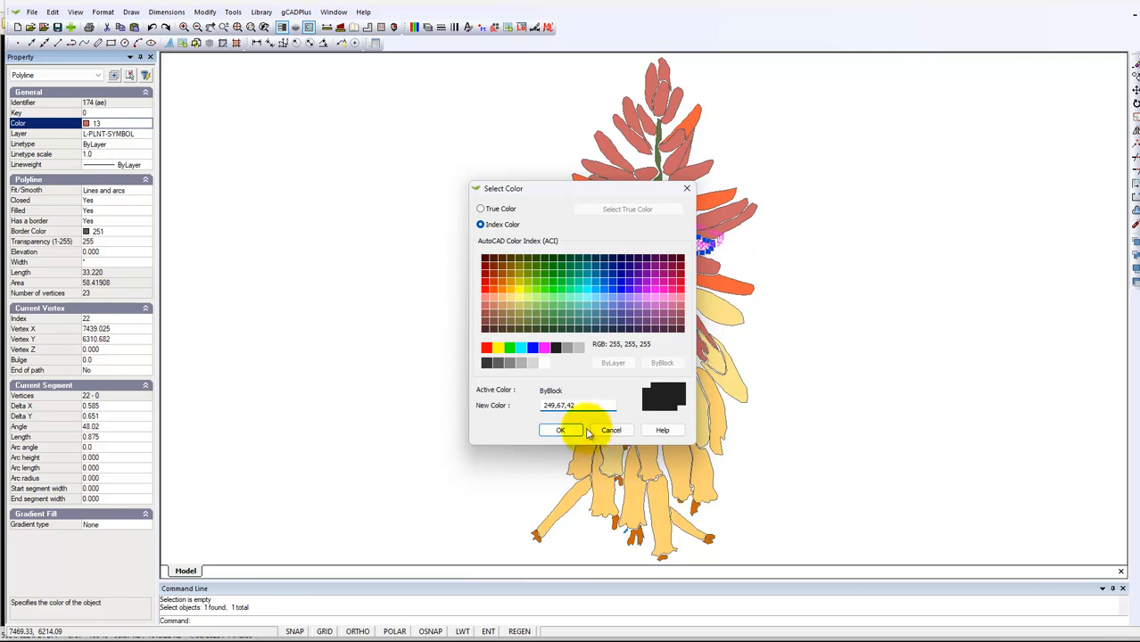
left_click(560, 430)
key("Escape")
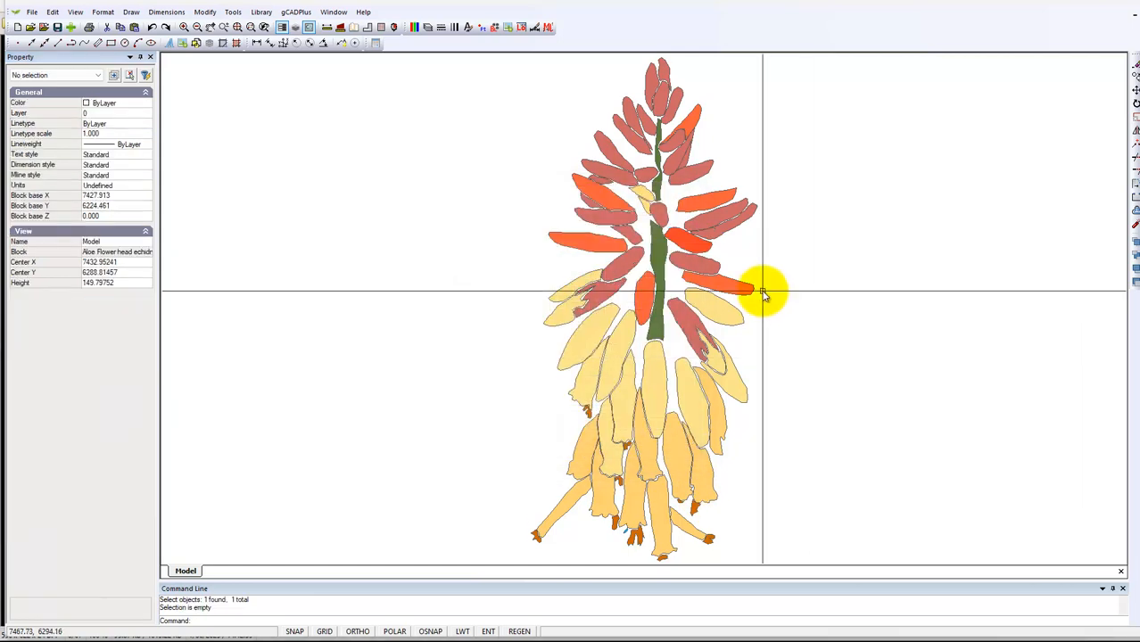
left_click(678, 237)
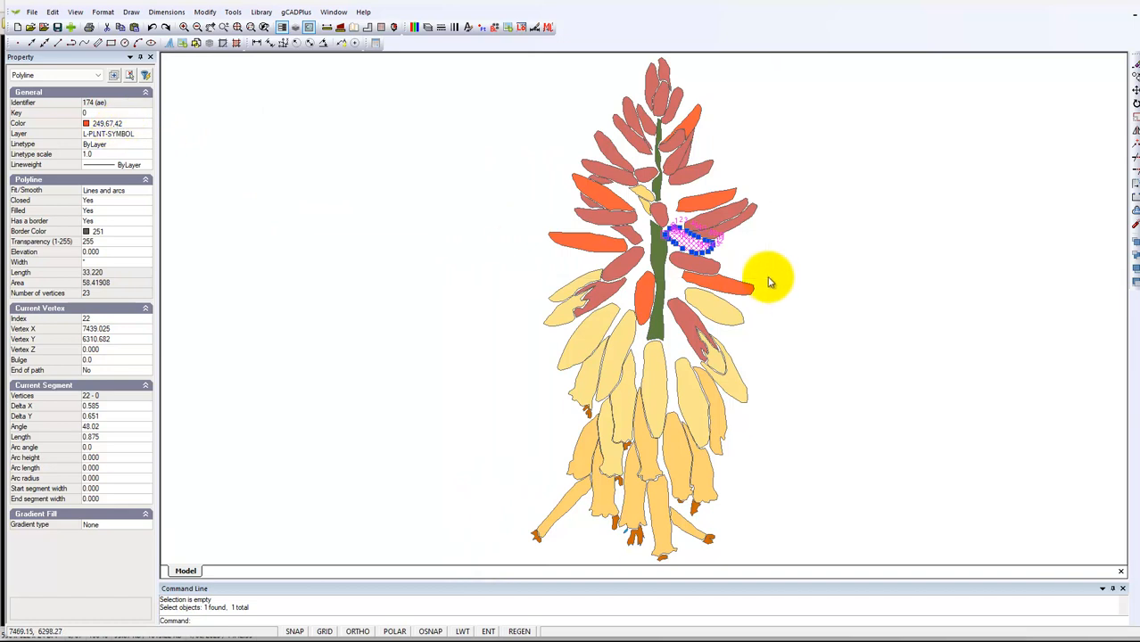
key("Escape")
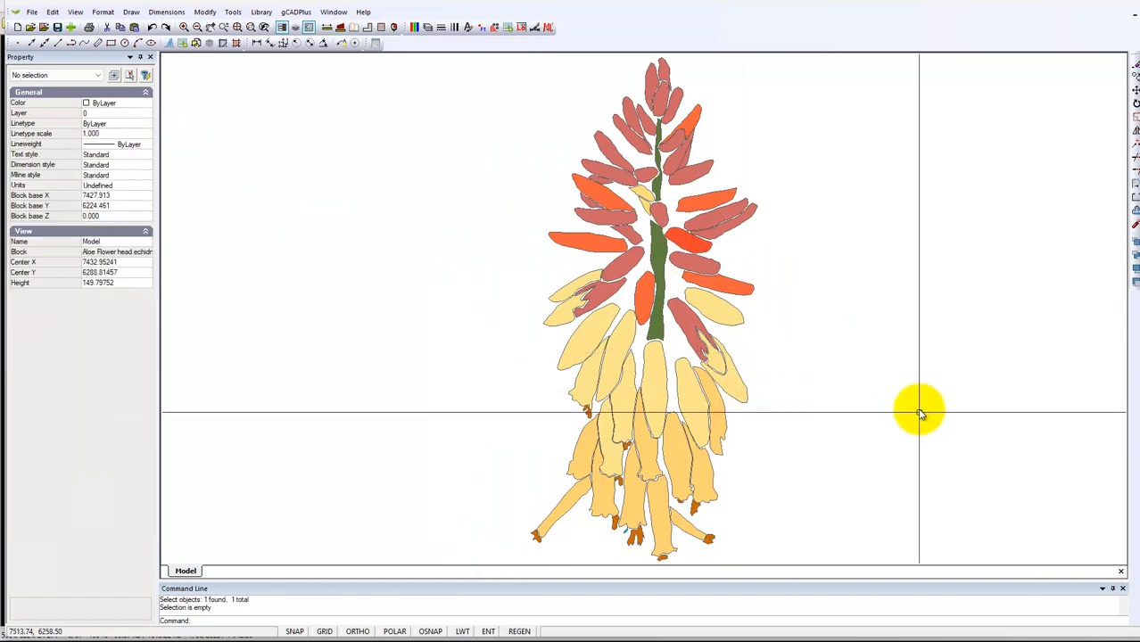
Step: Match the properties of the 249,67,42 petal onto several dark red petals on both sides of the stem
right_click(813, 298)
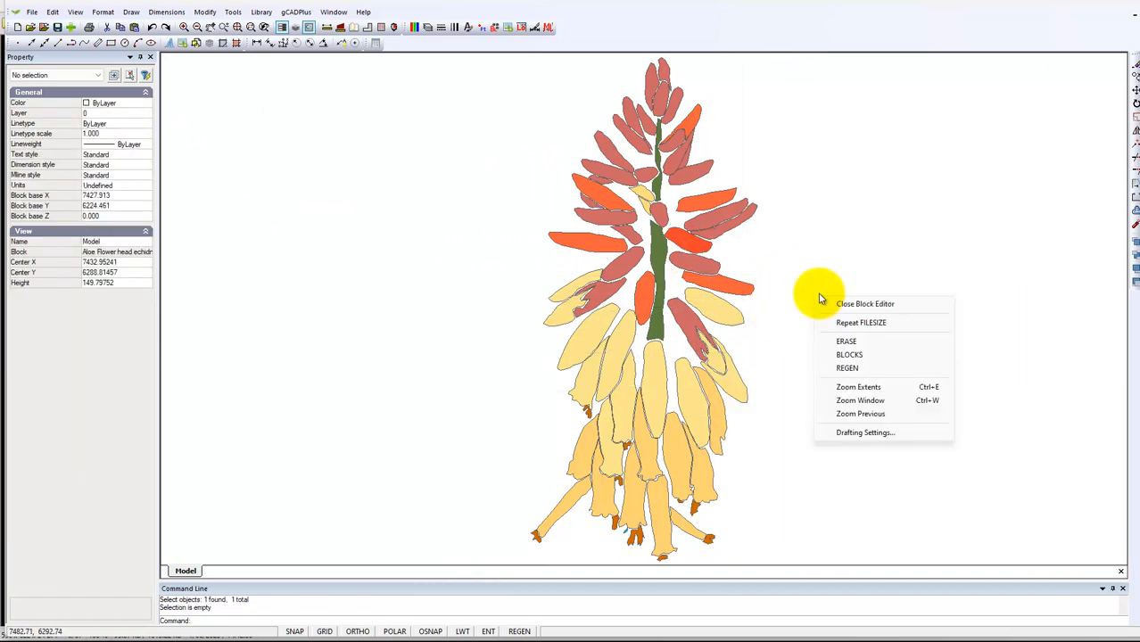
left_click(798, 368)
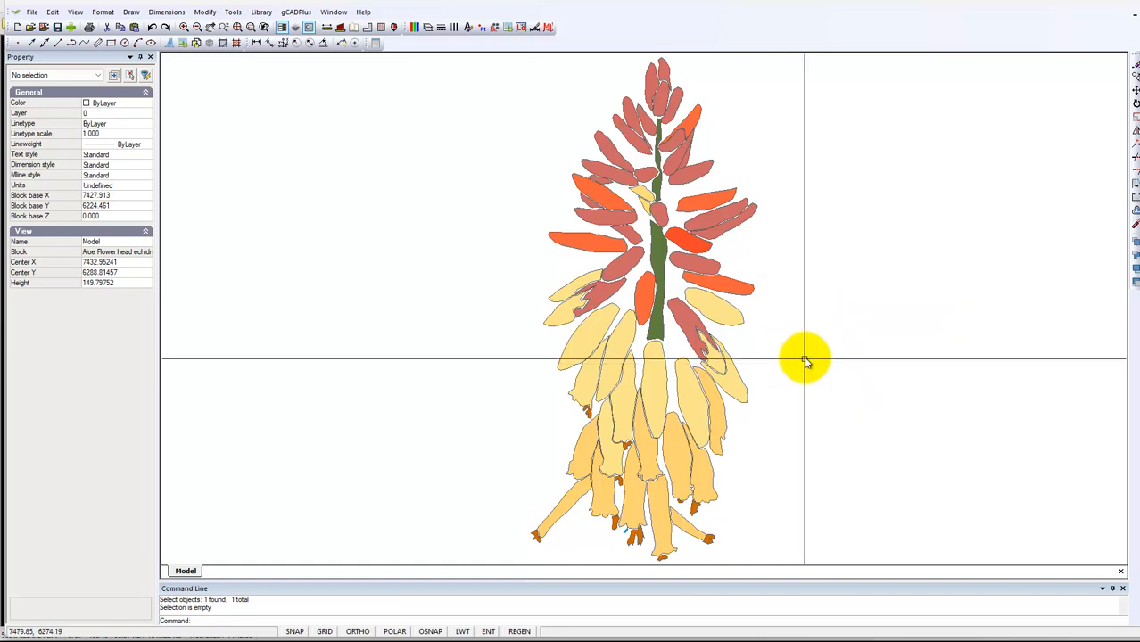
left_click(104, 13)
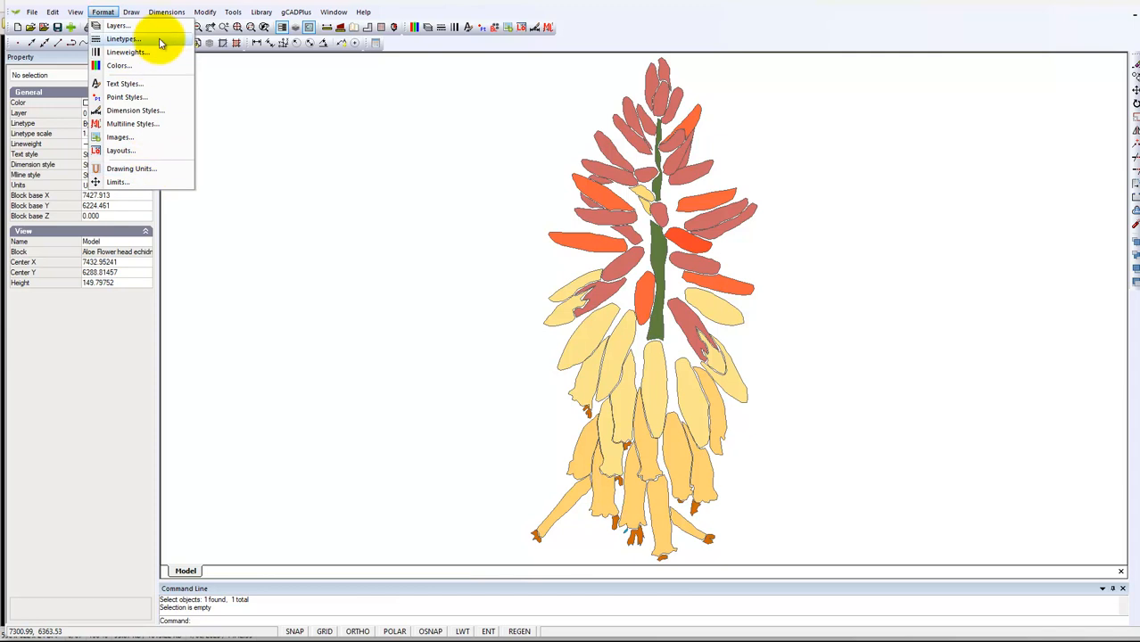
mouse_move(205, 13)
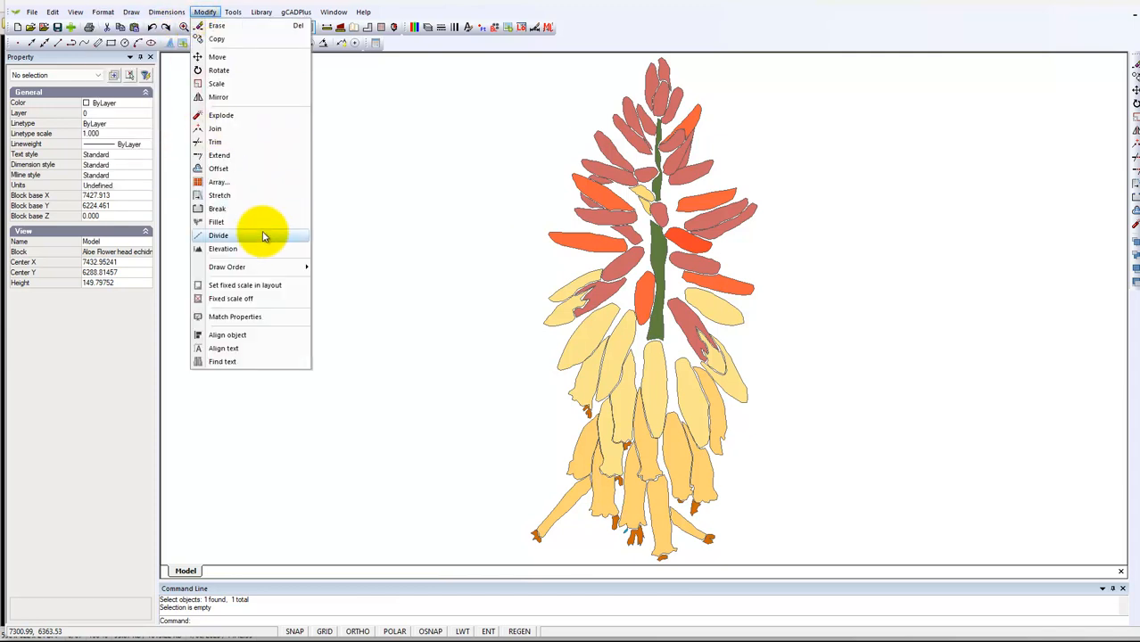
left_click(249, 315)
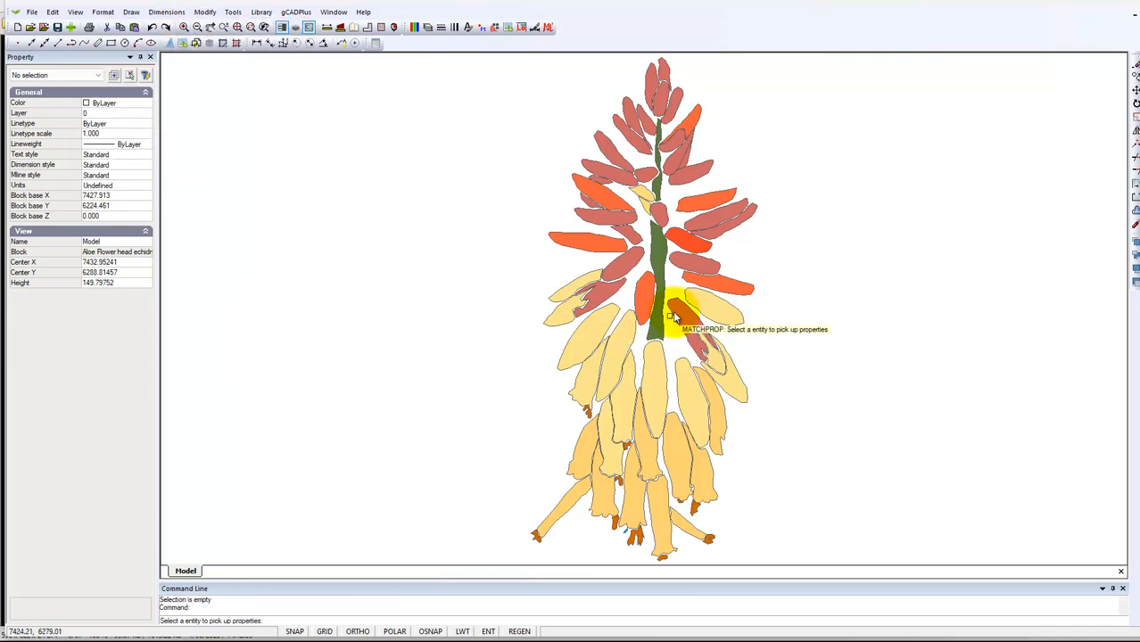
left_click(685, 239)
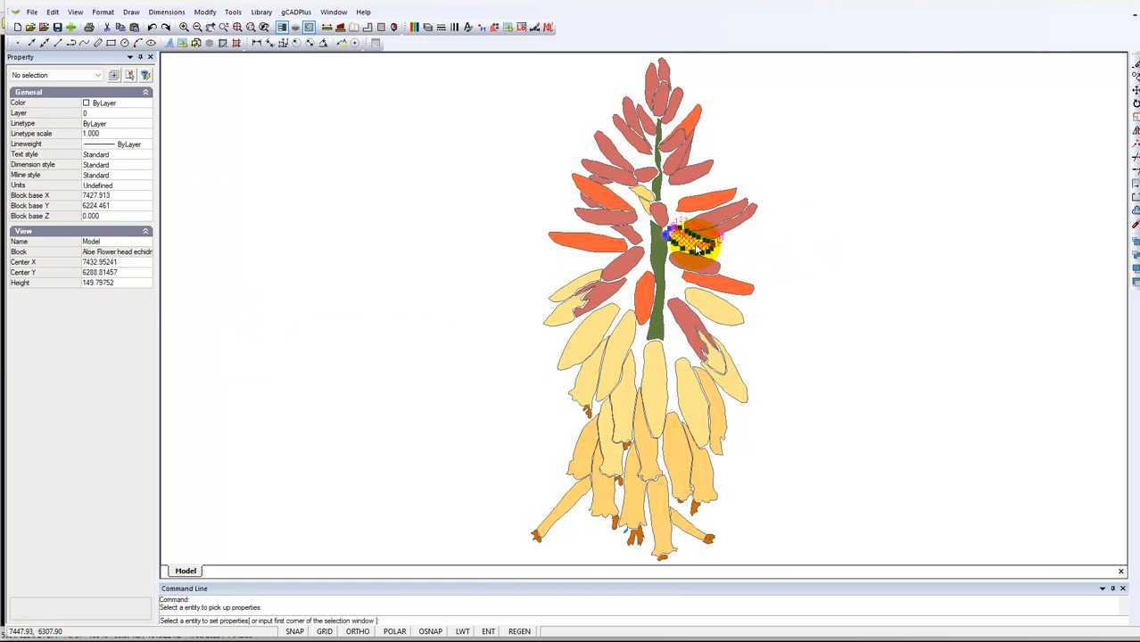
left_click(605, 149)
left_click(606, 219)
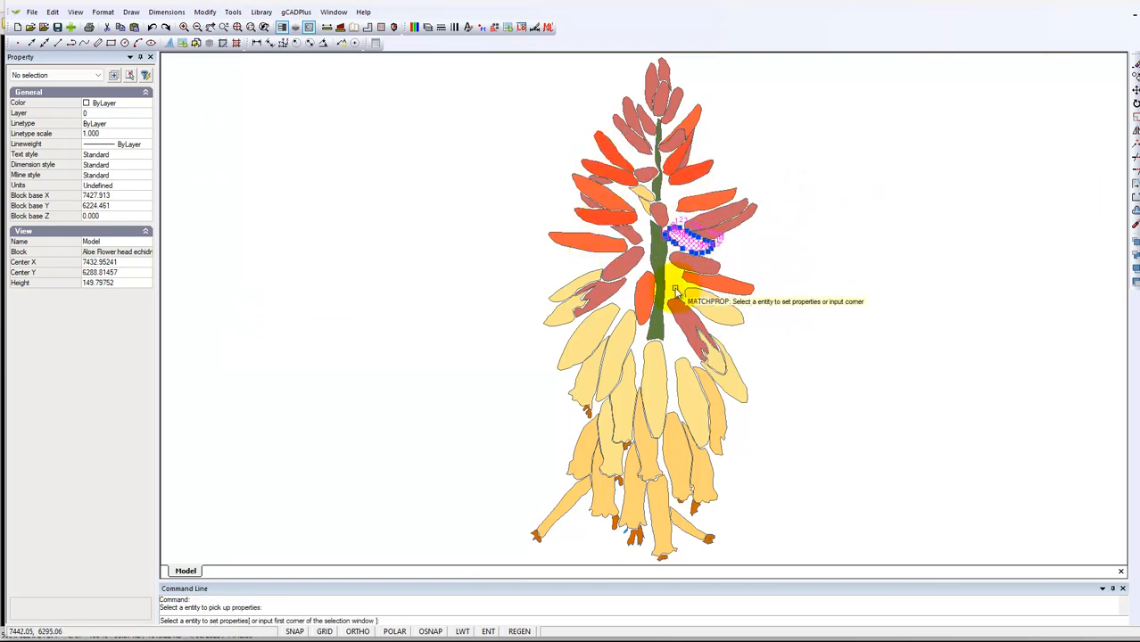
left_click(678, 317)
Step: Finish matching properties and close the block editor to return to the whole aloe drawing
right_click(845, 270)
right_click(843, 332)
left_click(879, 335)
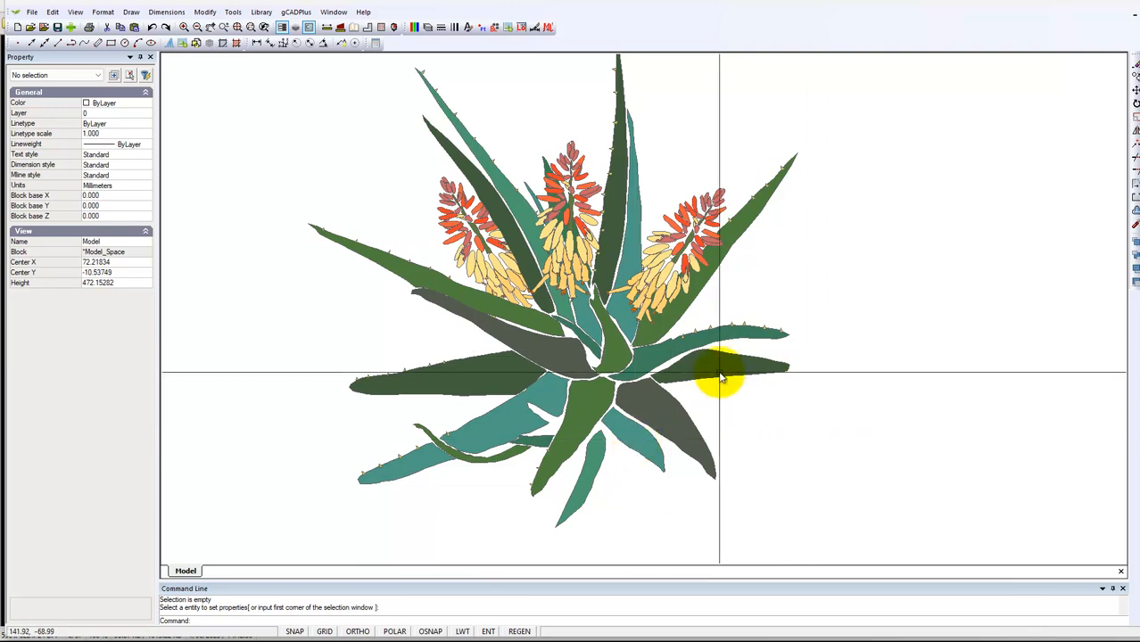
Step: Change the dark grey leaf at the plant's lower right to the custom true colour 136,160,129 and clear the selection
left_click(637, 406)
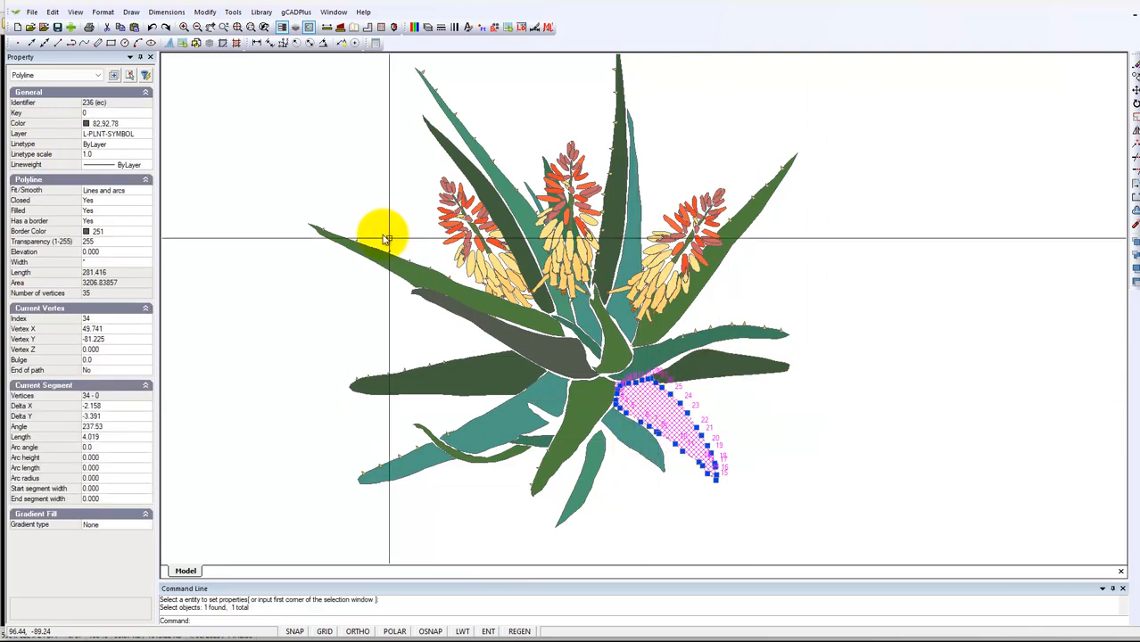
left_click(146, 125)
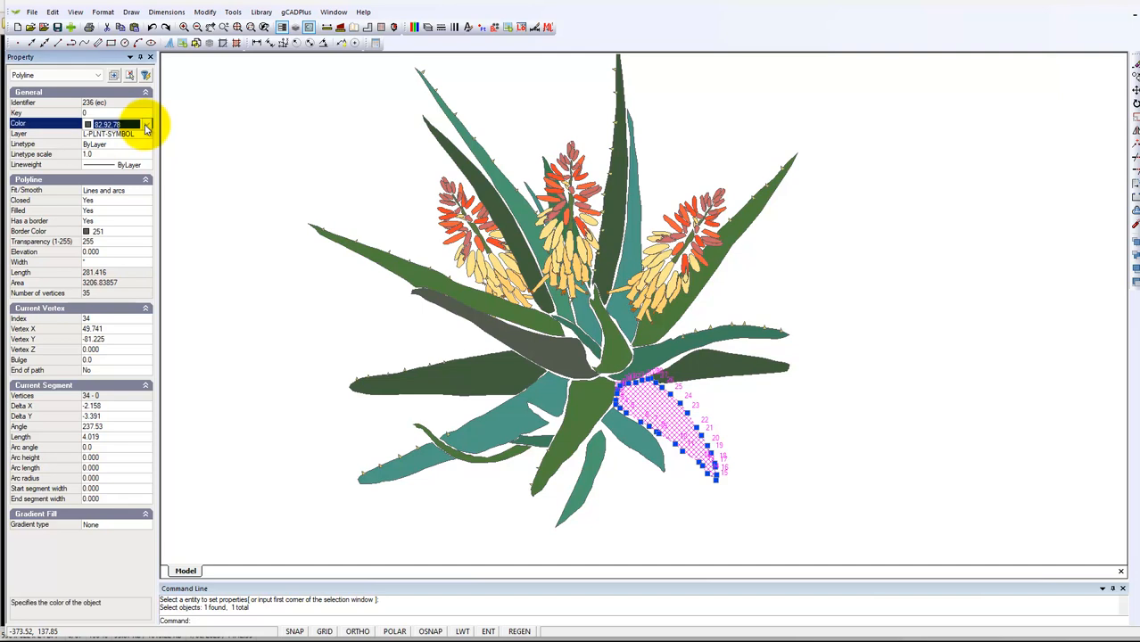
left_click(147, 125)
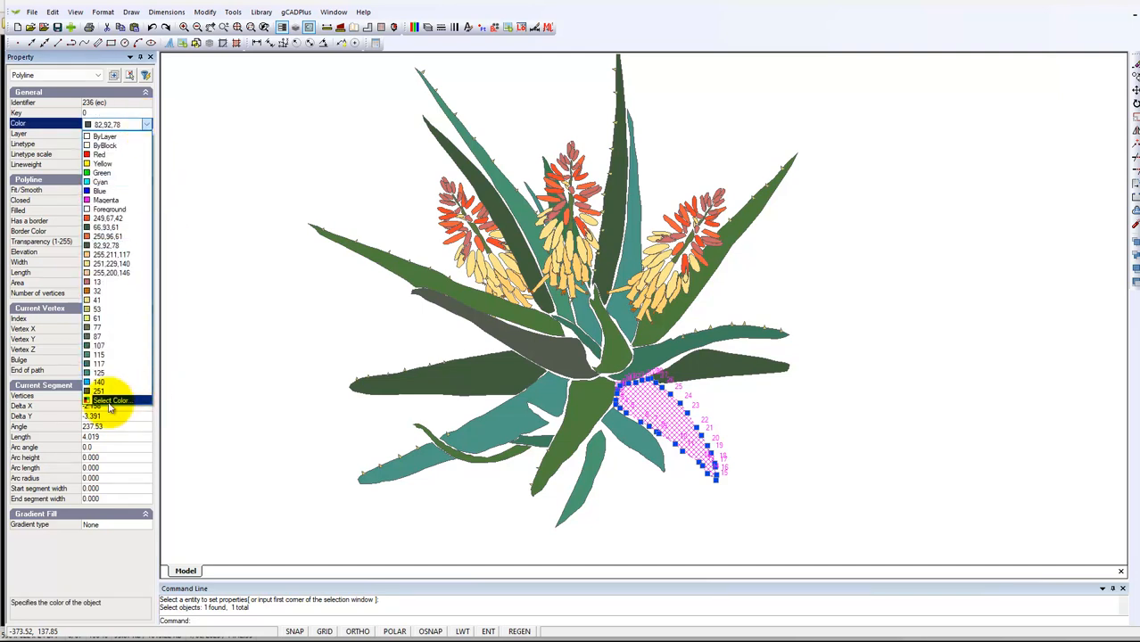
left_click(112, 403)
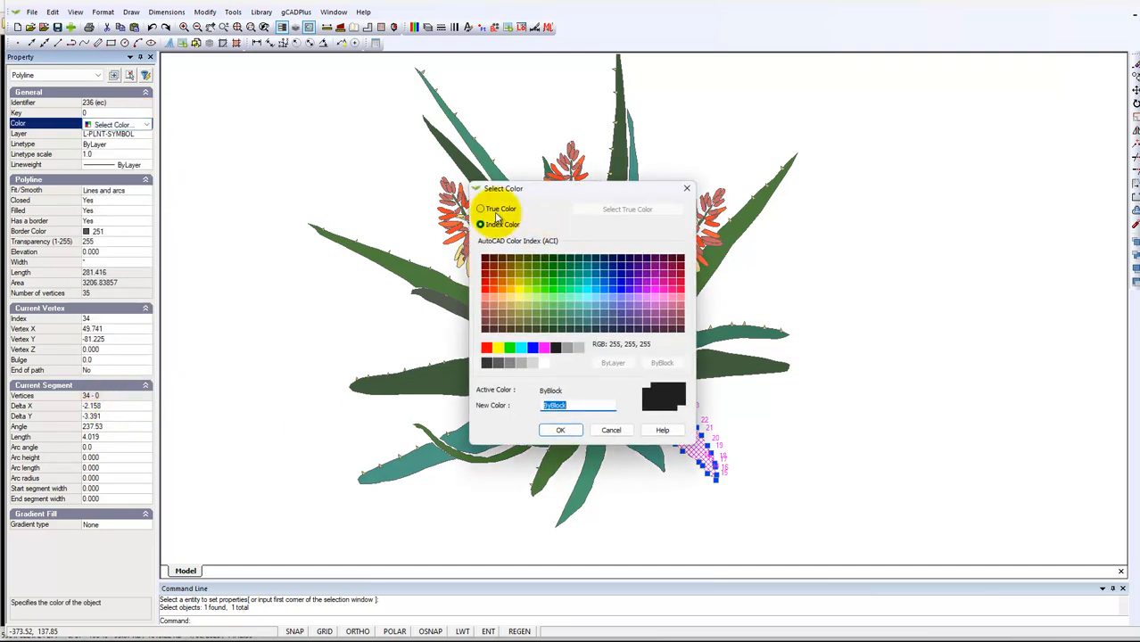
left_click(496, 213)
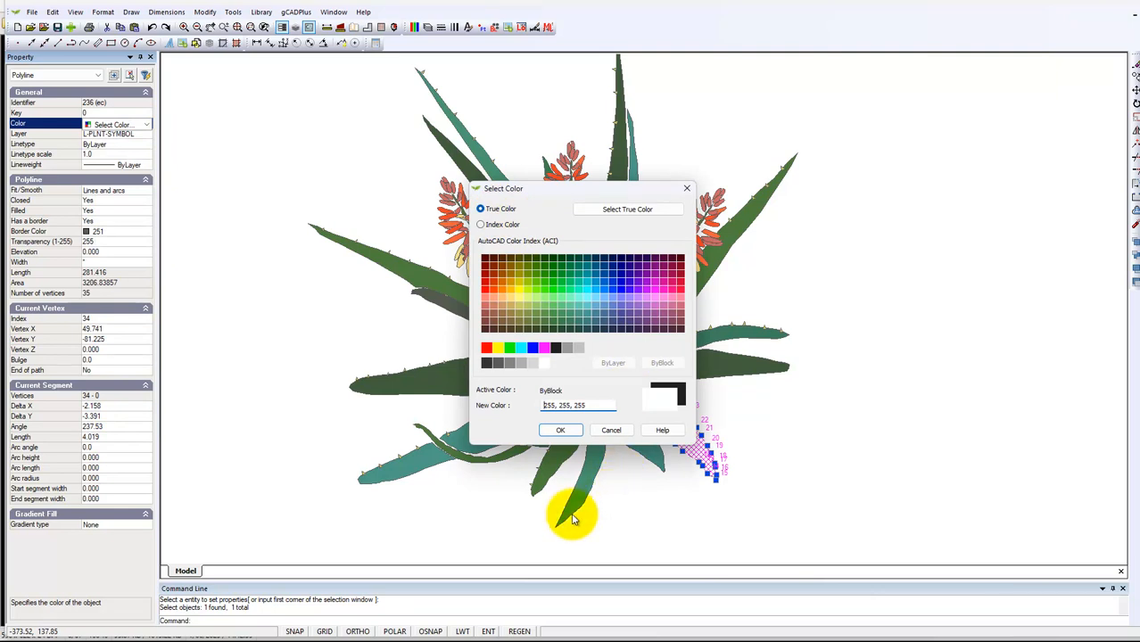
left_click(636, 208)
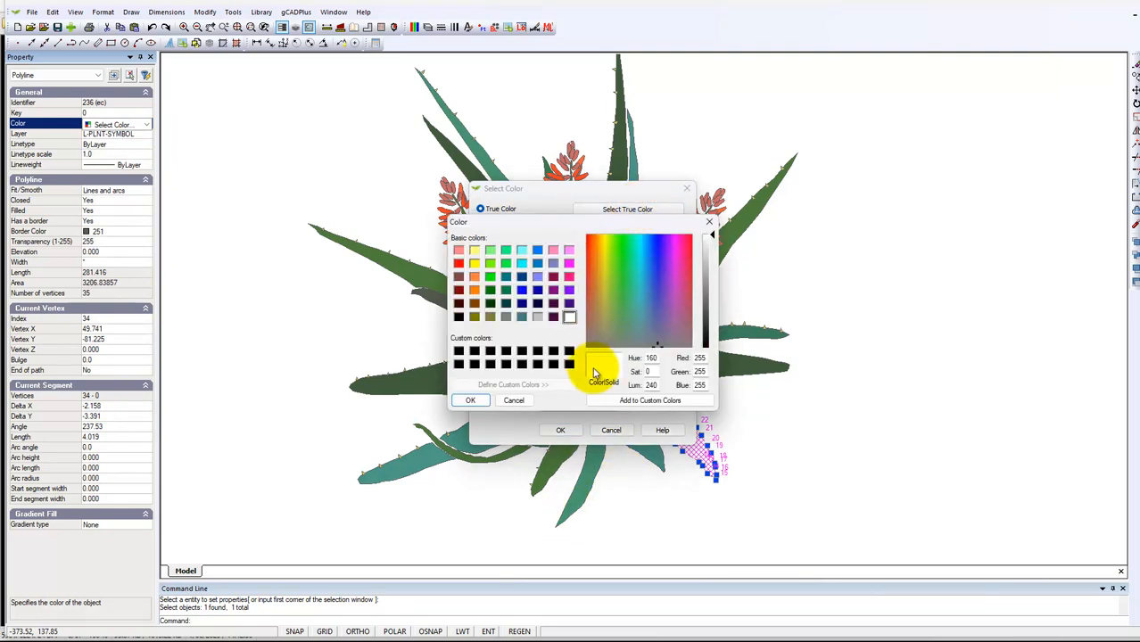
left_click(617, 331)
left_click(711, 265)
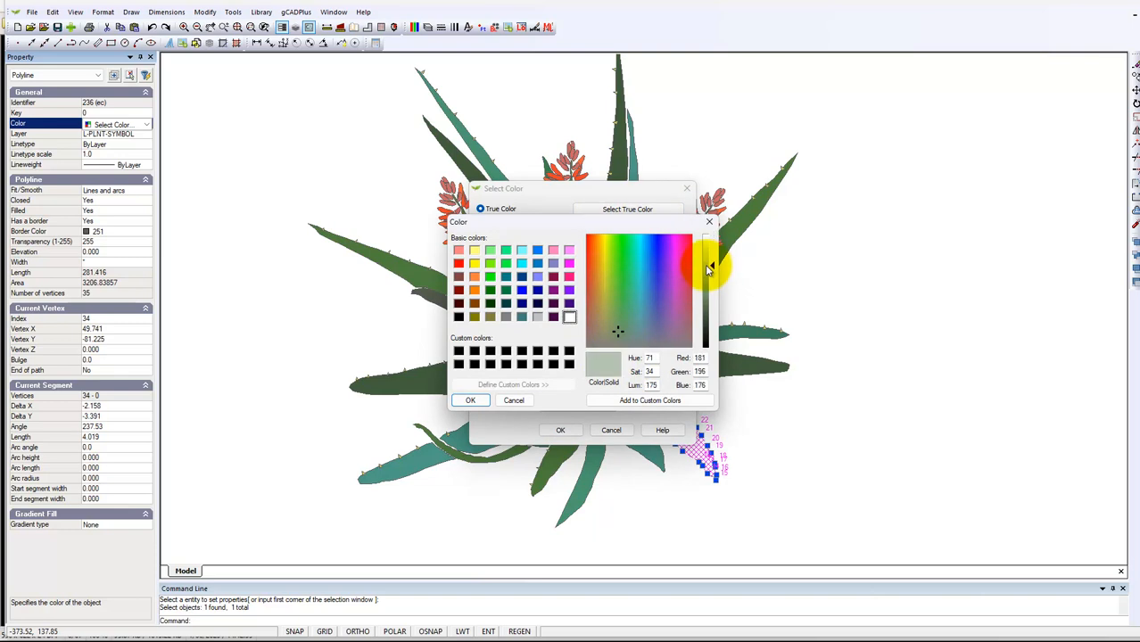
left_click(709, 278)
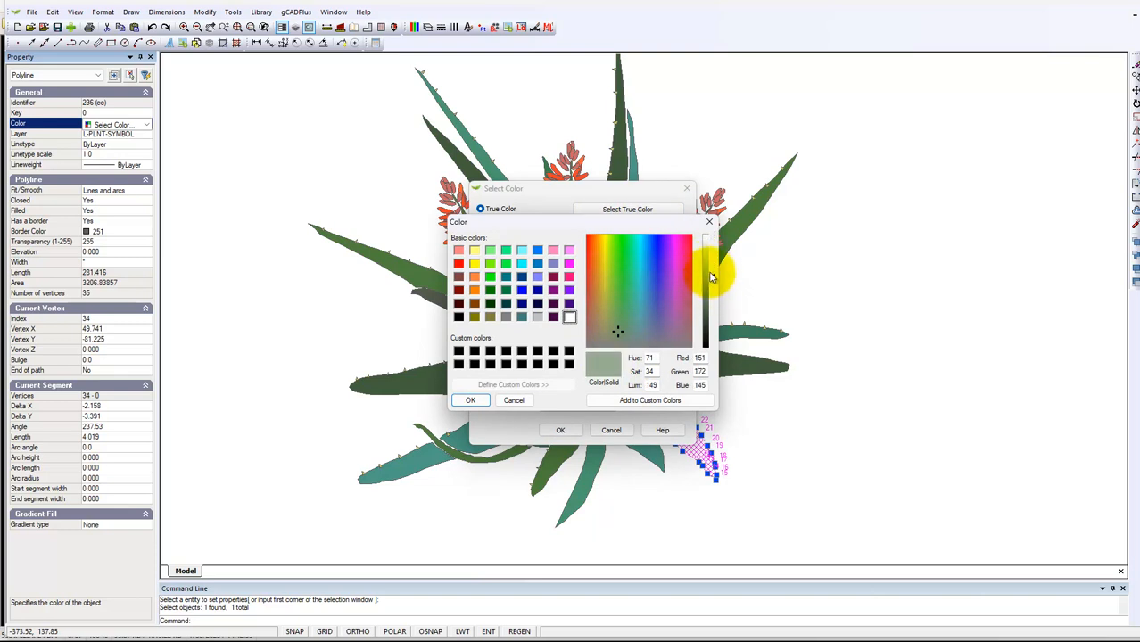
left_click(709, 284)
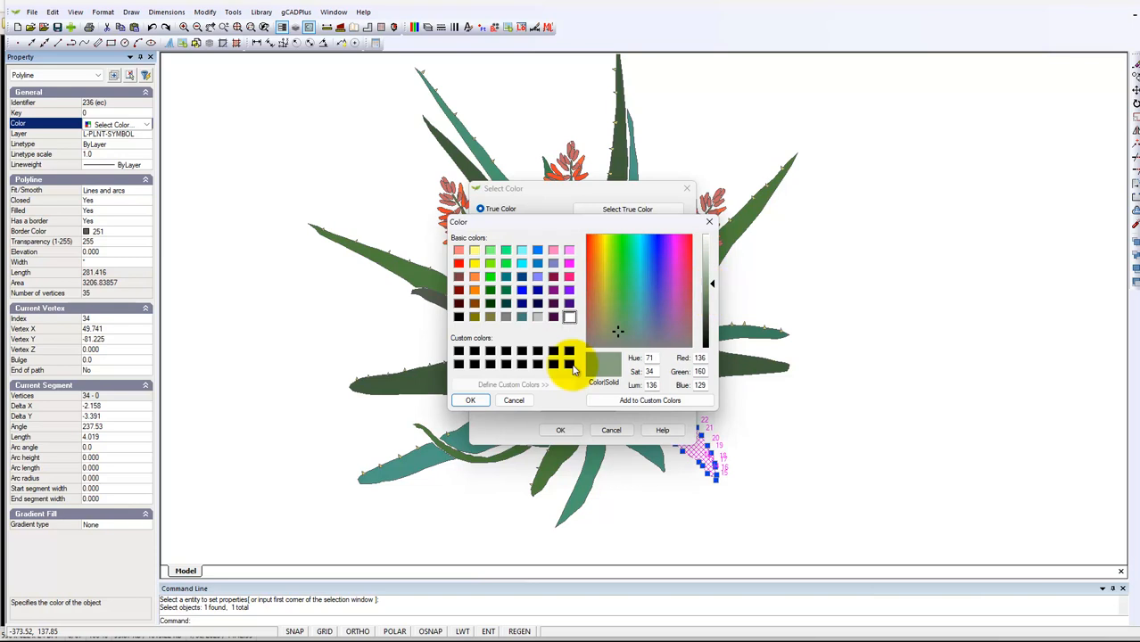
left_click(470, 400)
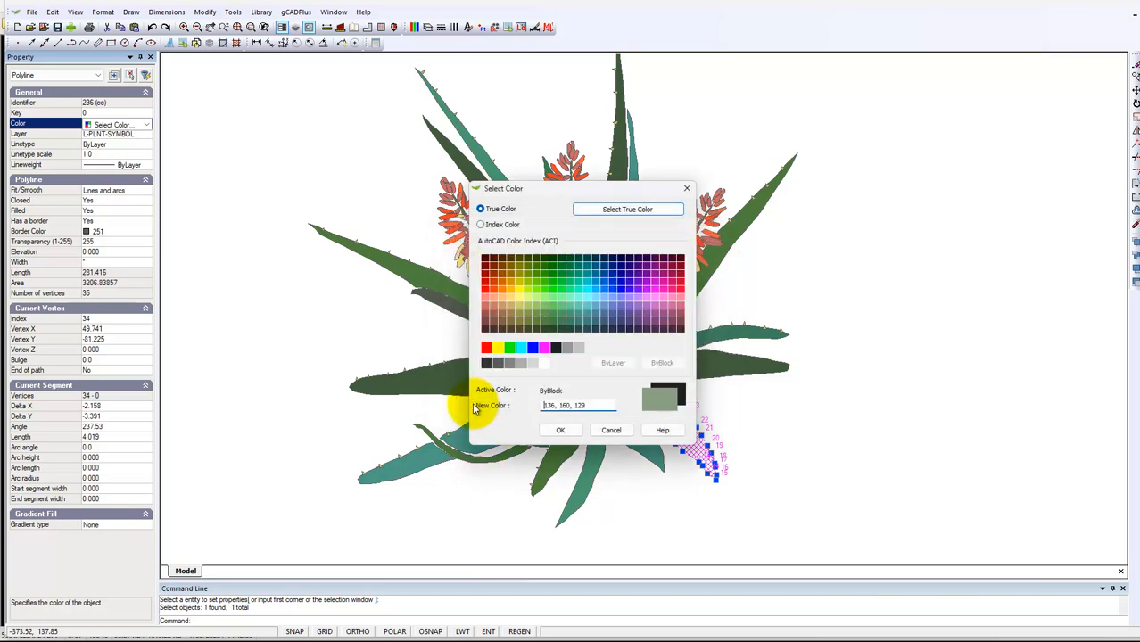
left_click(562, 431)
key("Escape")
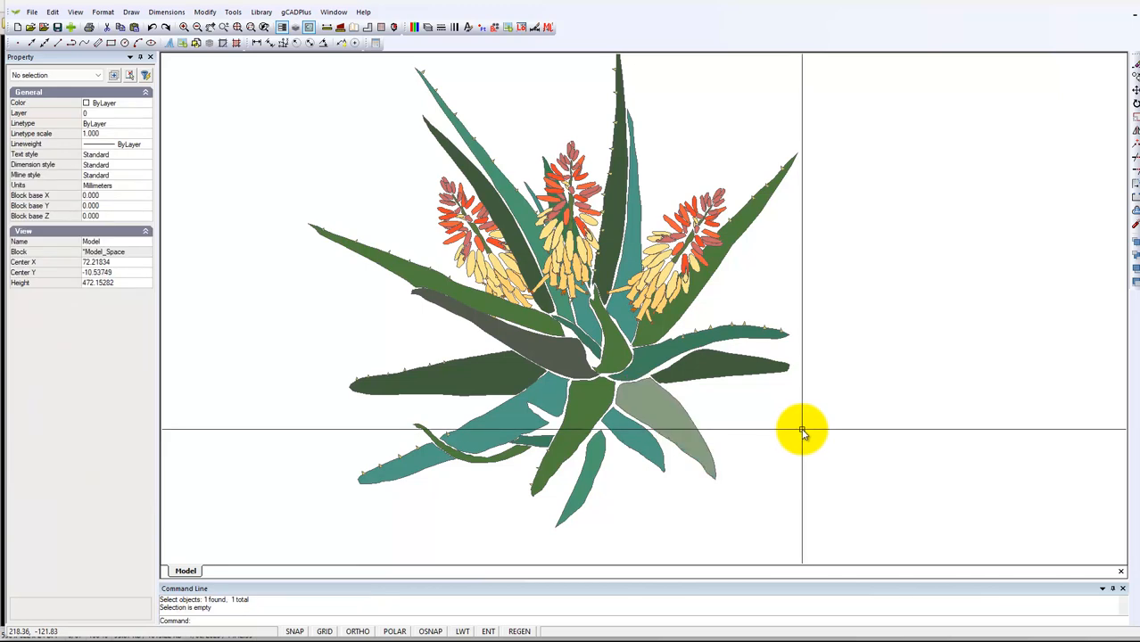
Step: Match the properties of the grey-green 136,160,129 leaf onto two teal leaves, one on each side of the plant's base
right_click(732, 419)
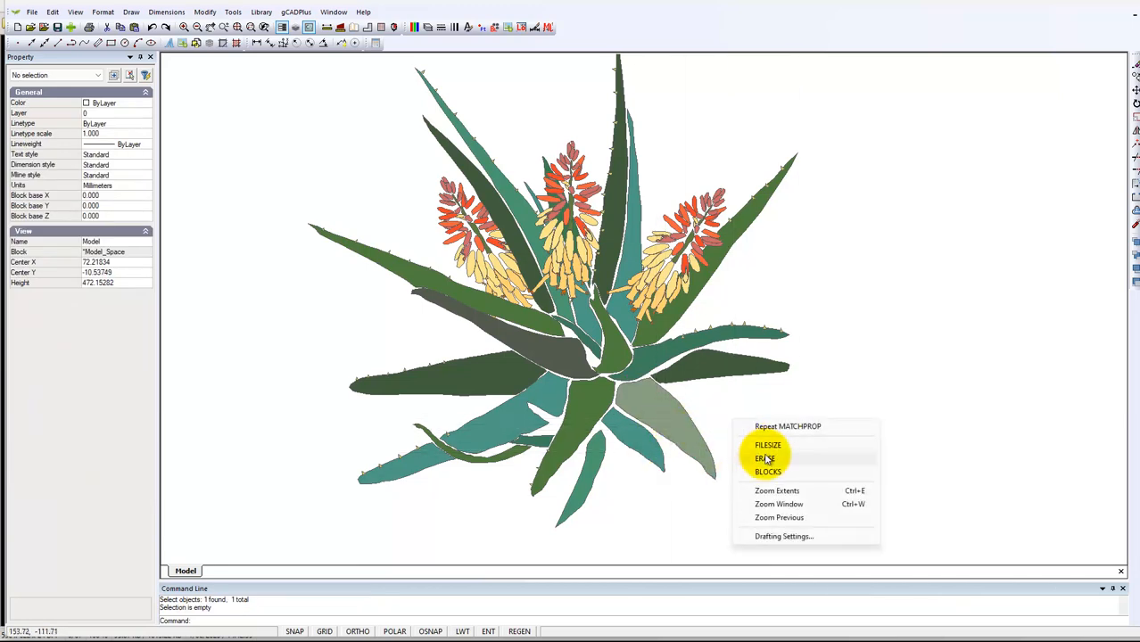
left_click(778, 426)
left_click(655, 434)
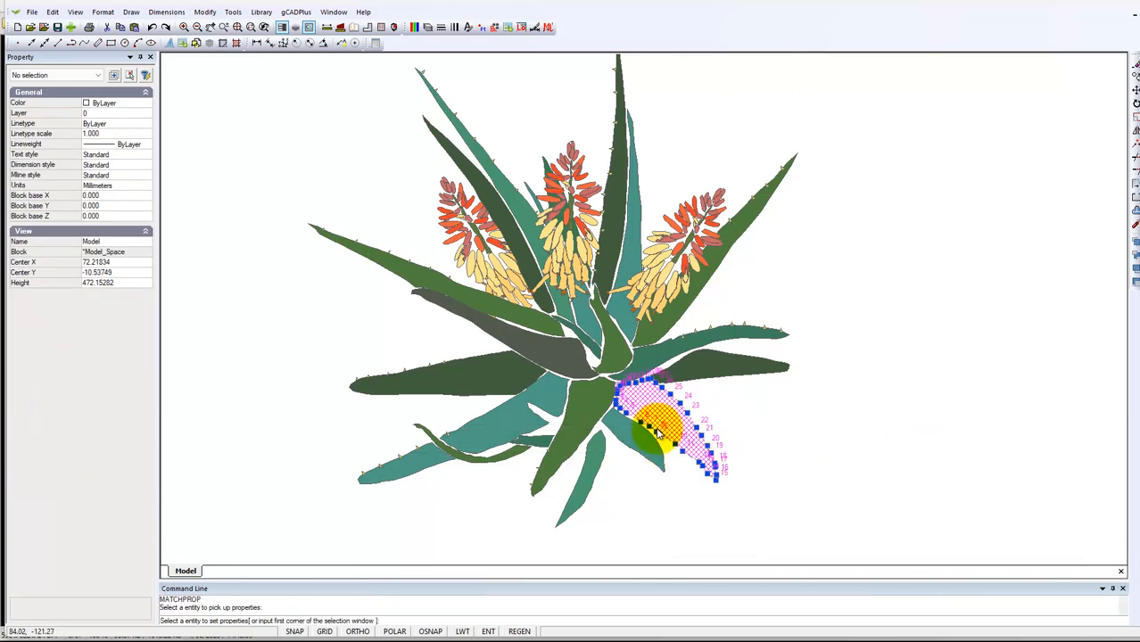
left_click(486, 428)
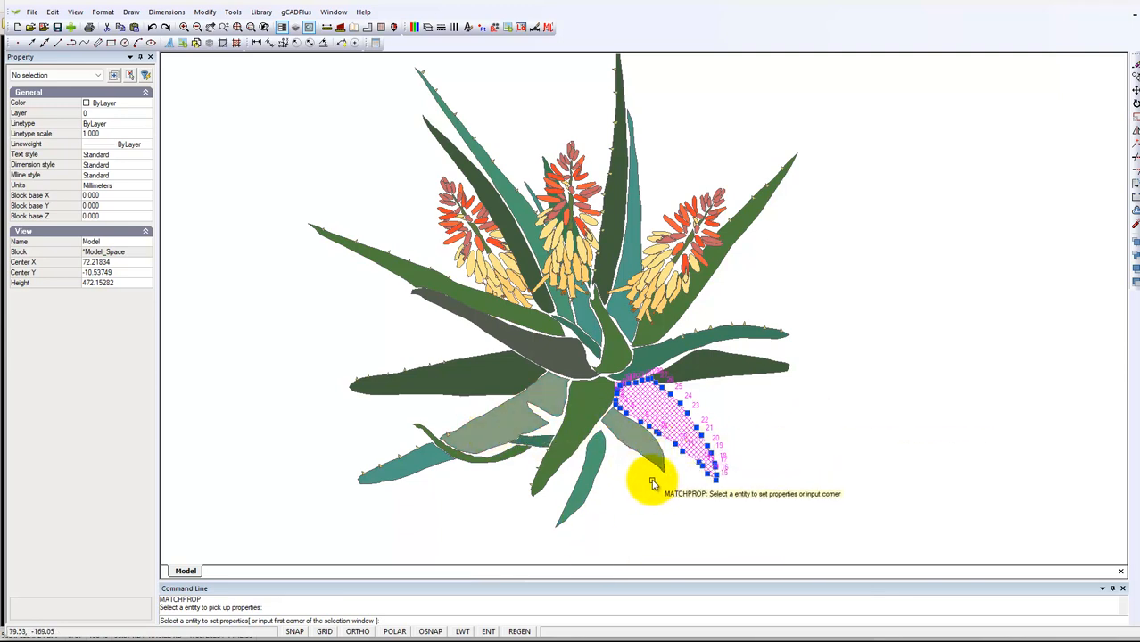
key("Escape")
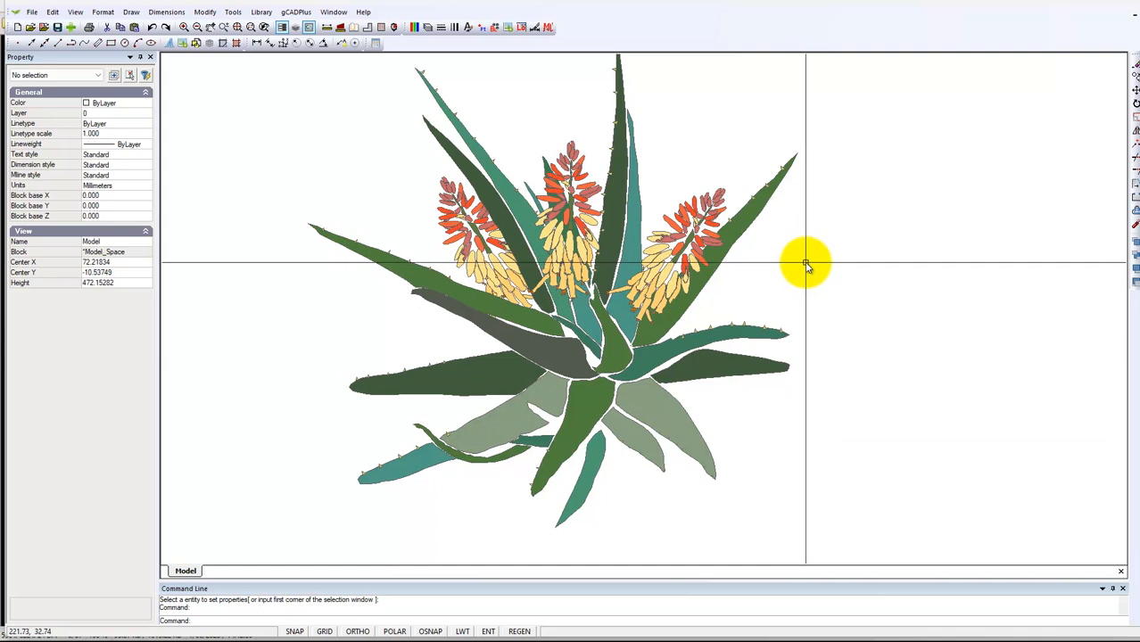
Step: Switch to the AloeEchidna.jpg photo in IrfanView and sample the RGB colour of the lowest orange petal, where it turns yellow
scroll(806, 265, "down", 1)
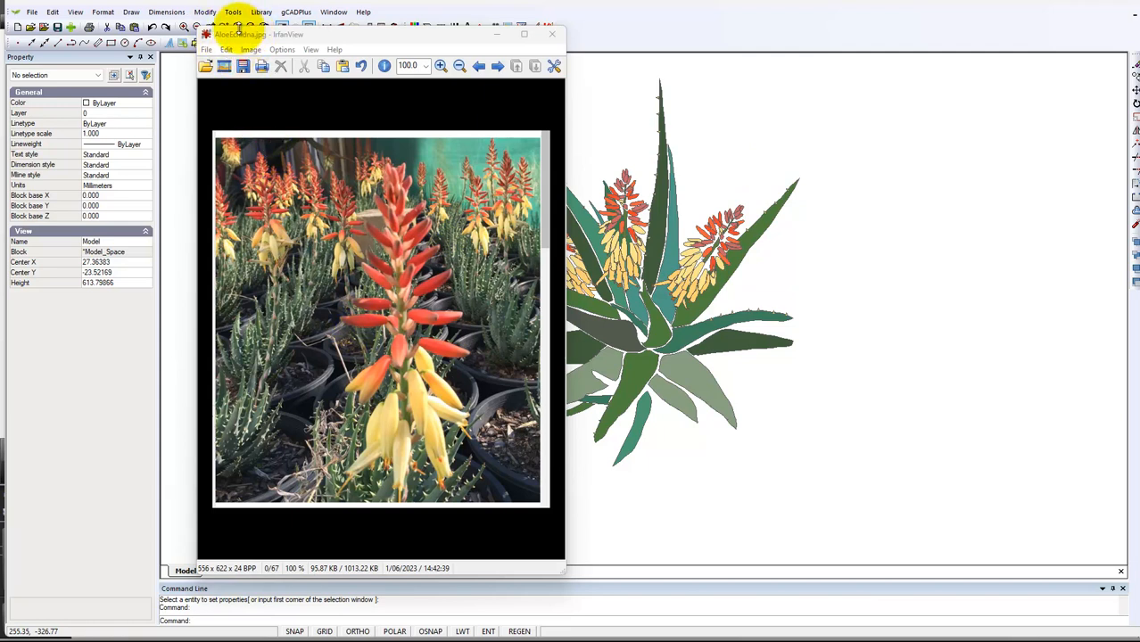
left_click(371, 381)
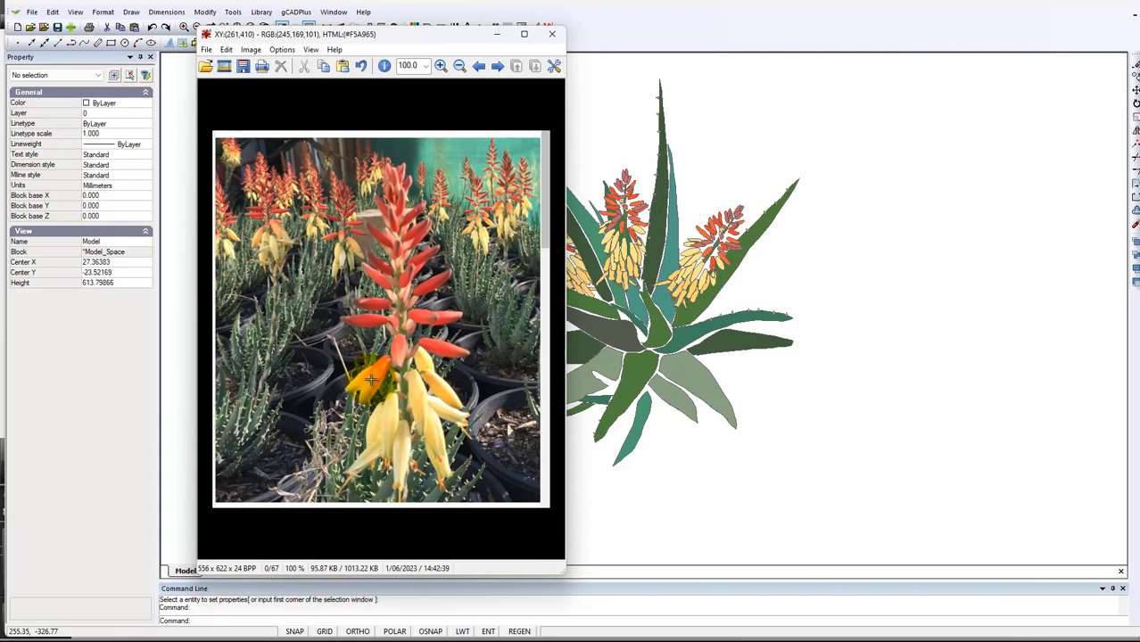
left_click_drag(371, 380, 372, 380)
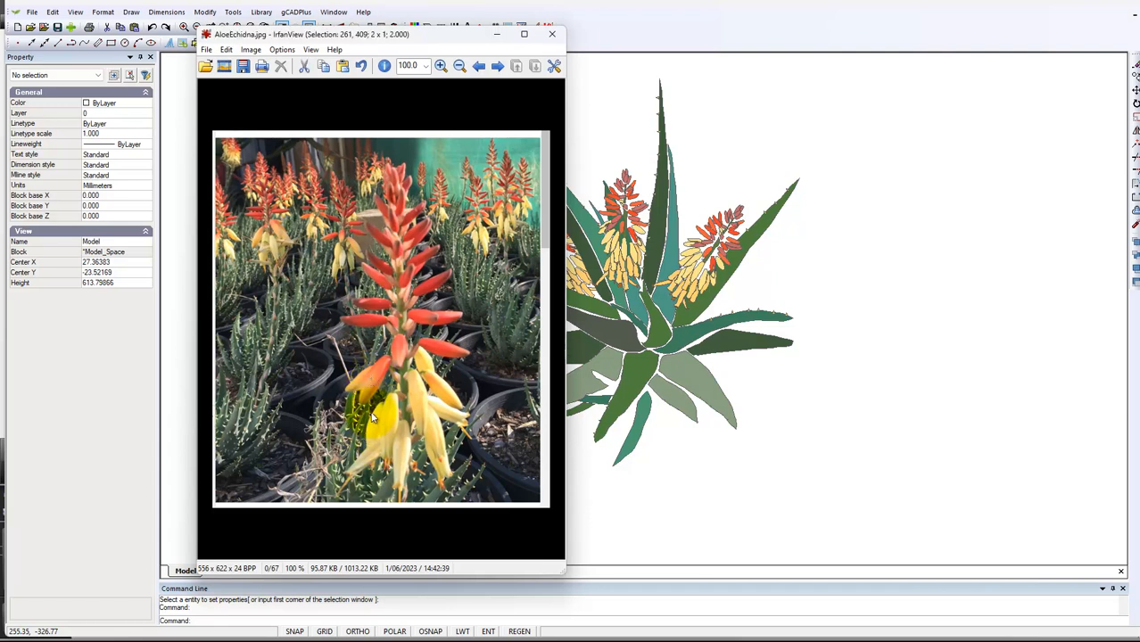